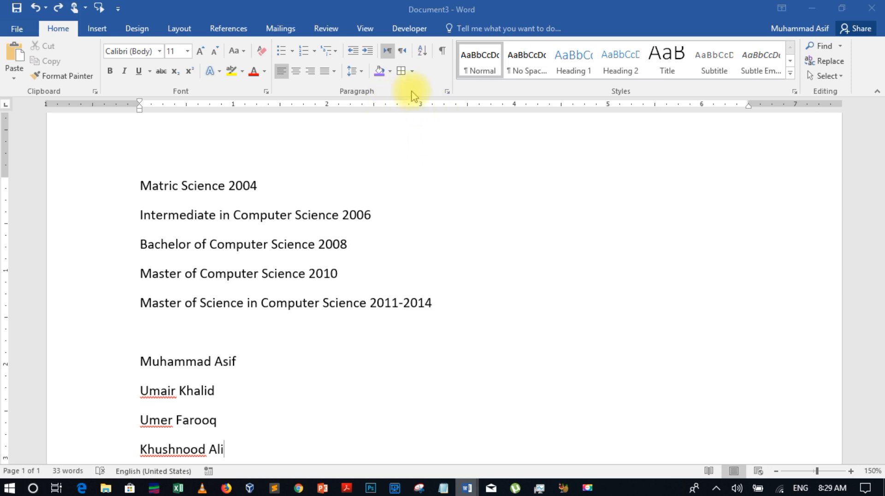
Open the Tabs dialog from the paragraph settings and close it without changes
left_click(446, 94)
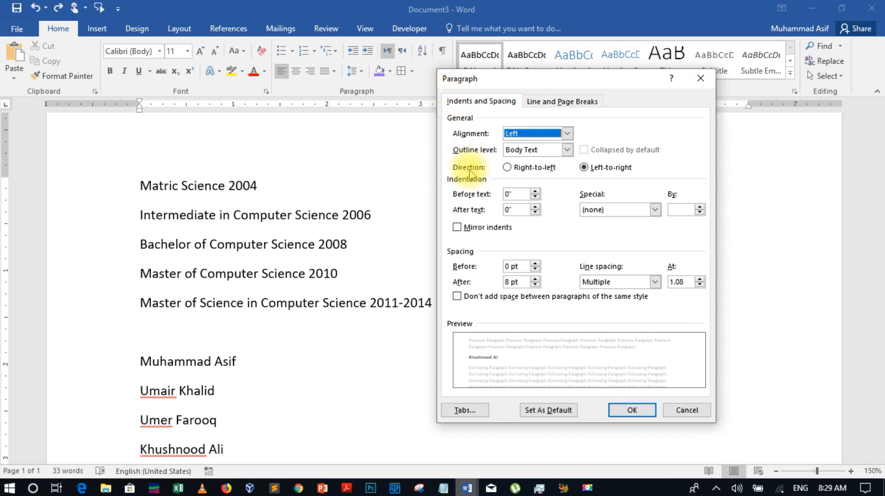
left_click(479, 416)
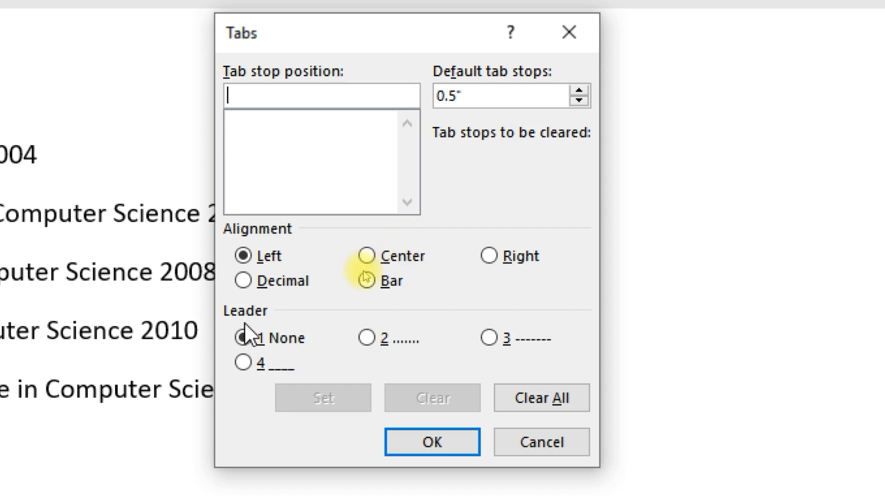
left_click(548, 438)
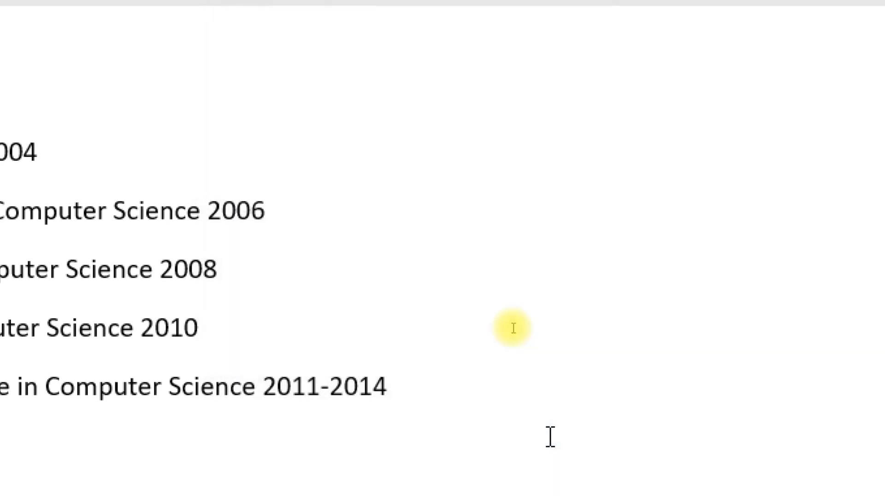
key("ctrl+1")
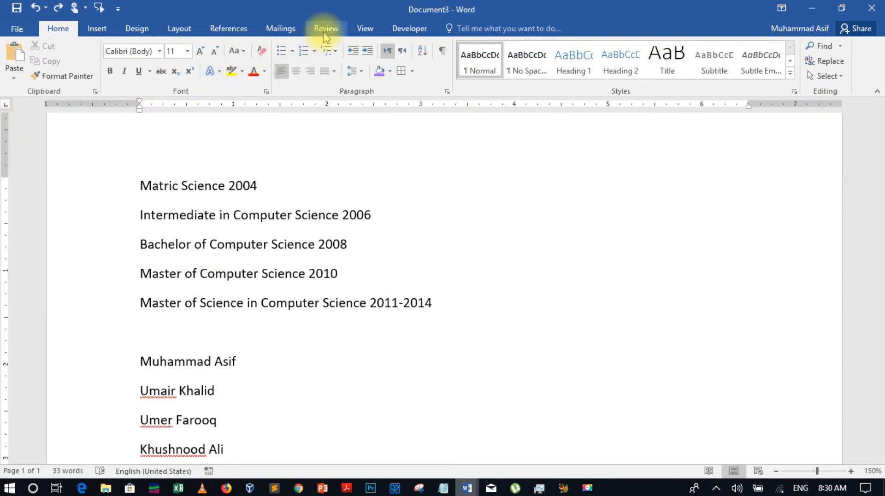
Hide the rulers and show them again from the View options, then return to Home
left_click(366, 30)
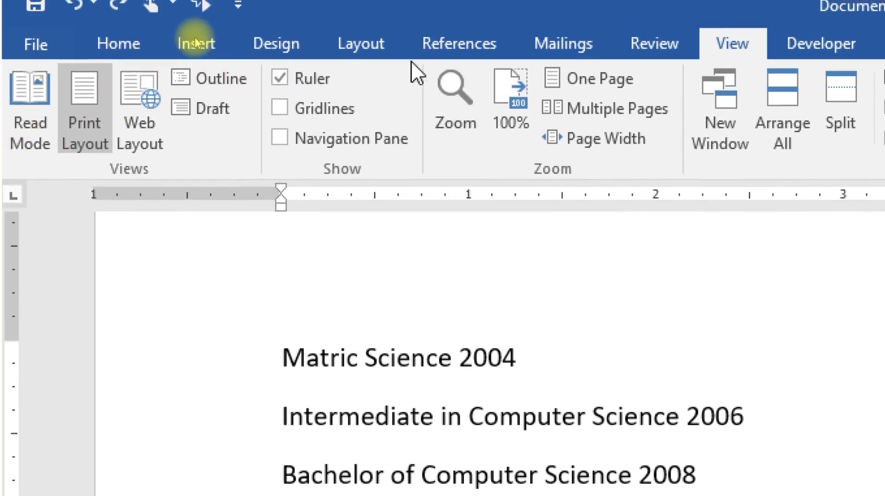
left_click(279, 79)
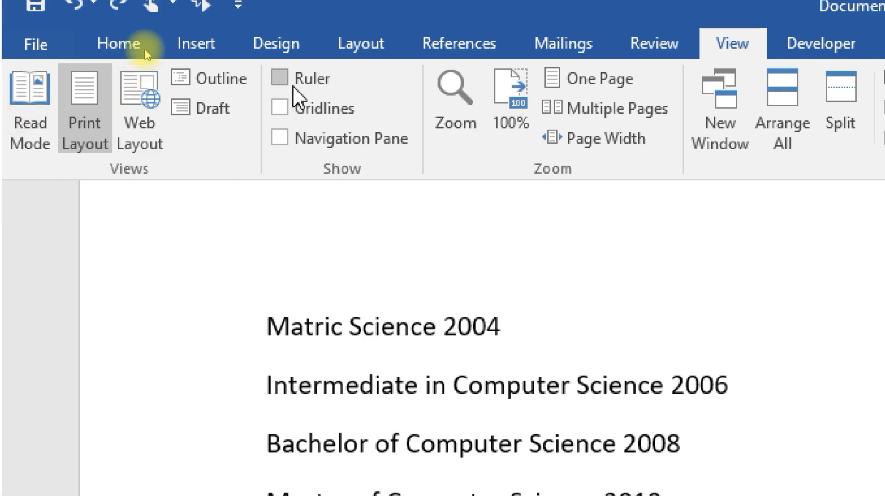
left_click(280, 84)
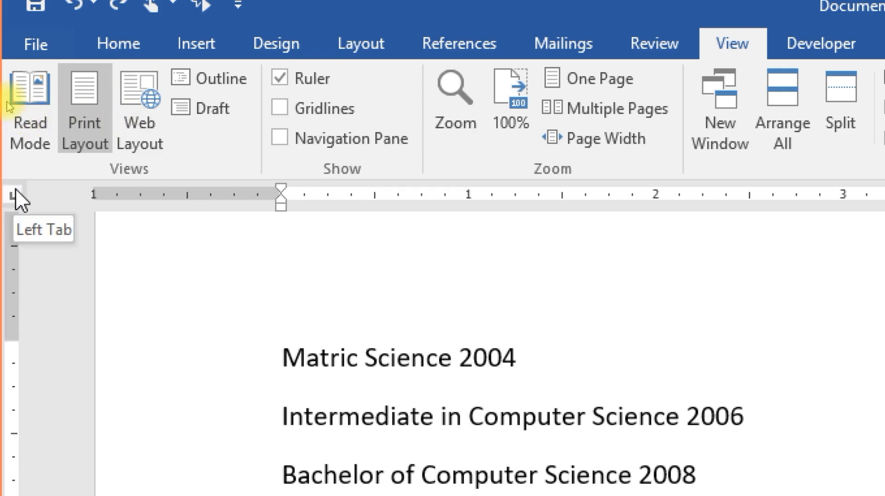
left_click(92, 44)
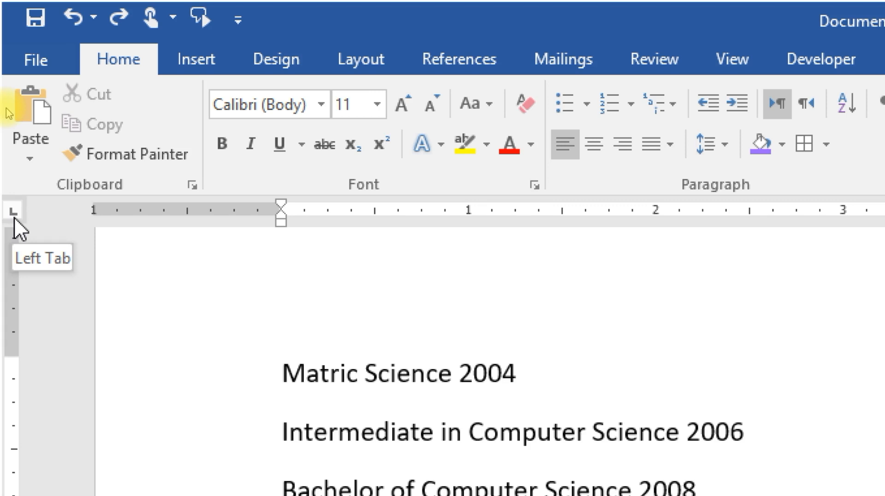
Cycle the tab selector through center, right, decimal, bar and indent types, ending on left
left_click(14, 216)
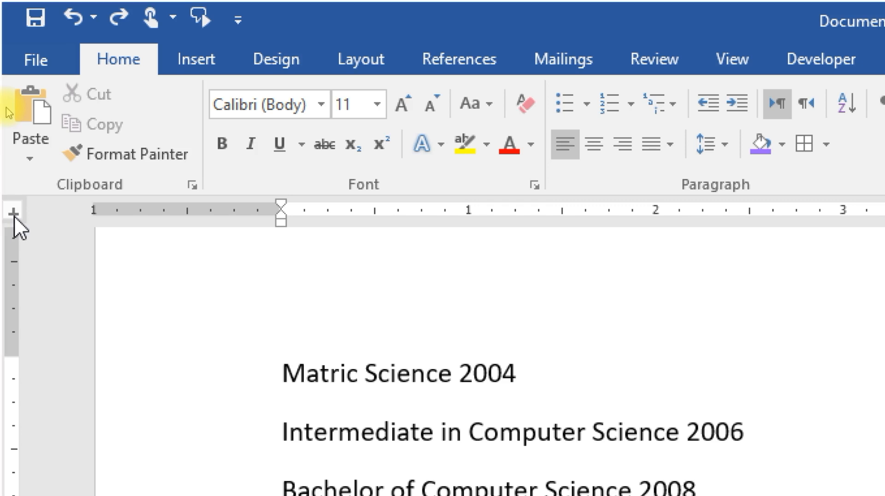
left_click(20, 211)
left_click(20, 211)
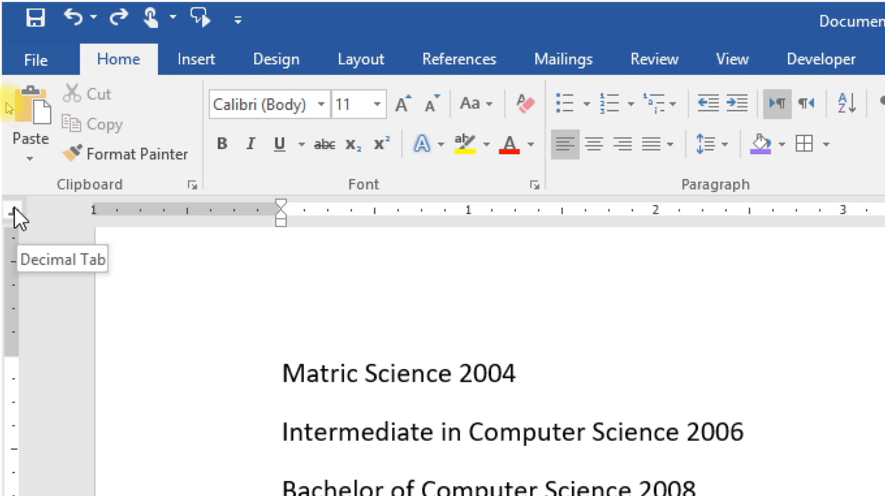
left_click(13, 211)
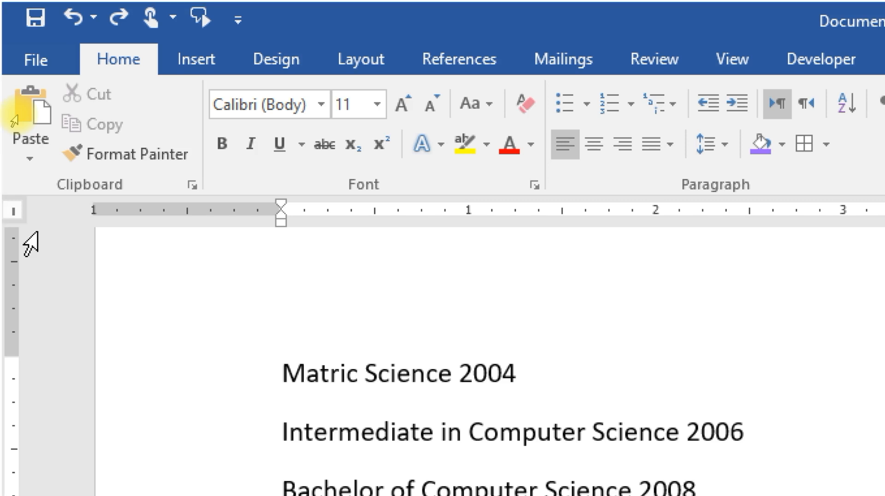
left_click(16, 215)
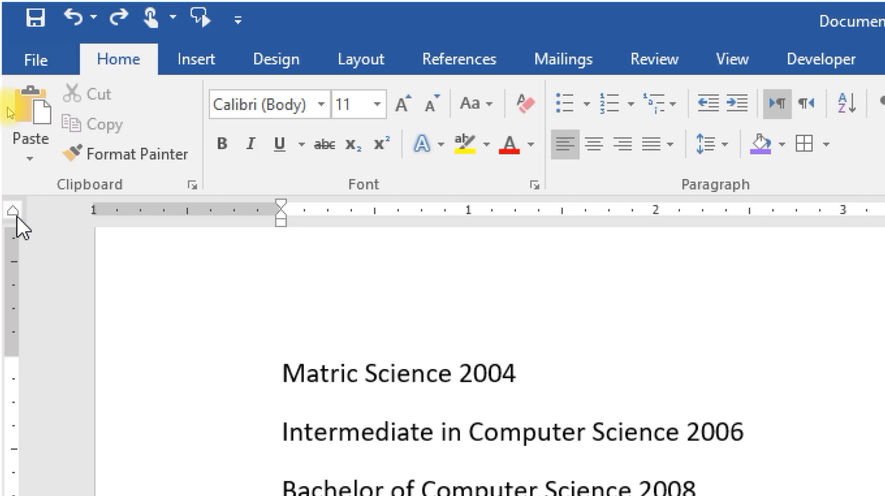
left_click(17, 216)
left_click(17, 216)
left_click(15, 209)
left_click(9, 213)
left_click(10, 212)
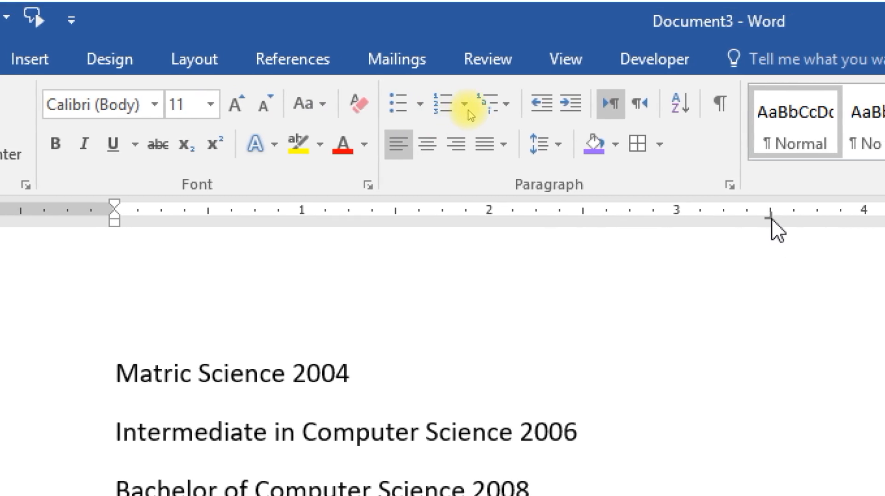
Place a left tab stop on the ruler and tab 2004 into the year column
left_click(770, 212)
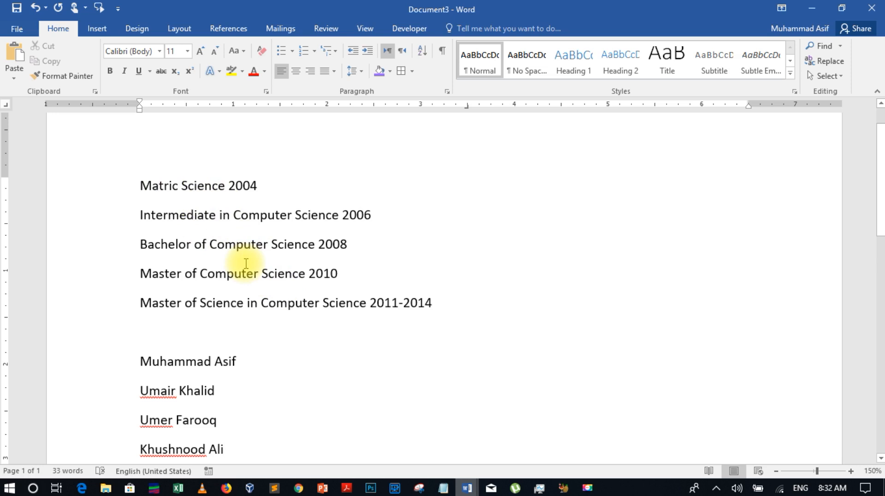
left_click(231, 185)
key("Tab")
key("Tab")
key("Tab")
key("Tab")
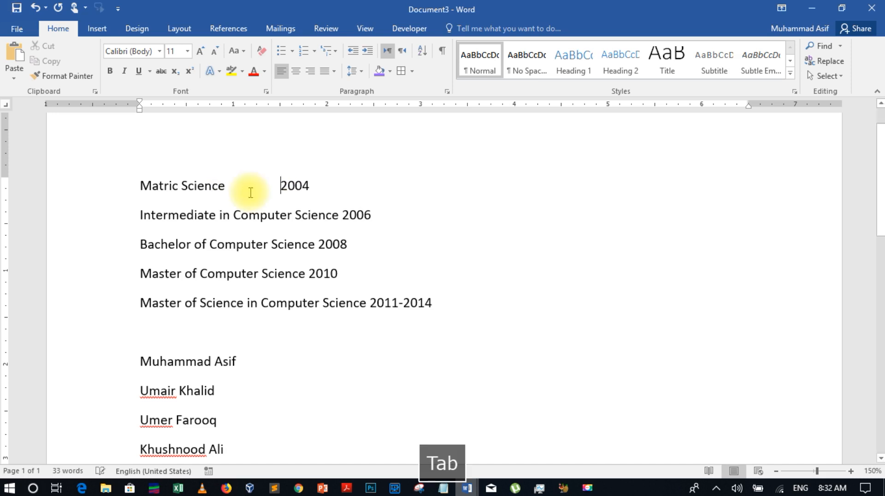
key("Tab")
key("Tab")
key("Tab")
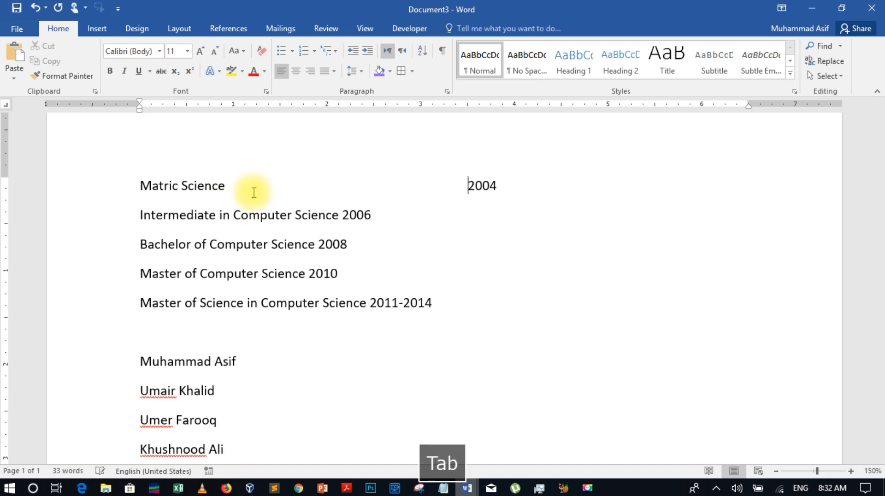
Tab 2006, 2008, 2010 and 2011-2014 into the same year column
left_click(343, 215)
key("Tab")
key("Tab")
key("Tab")
key("Tab")
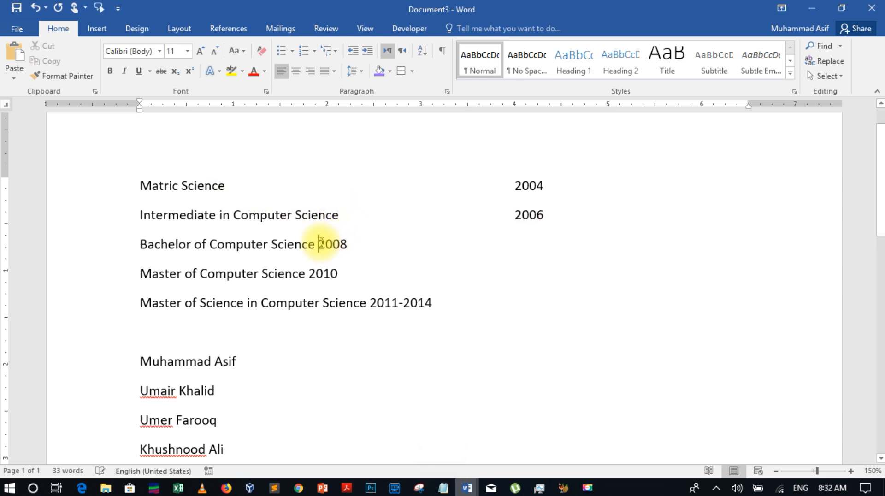
key("Tab")
key("Tab")
key("Tab")
key("Tab")
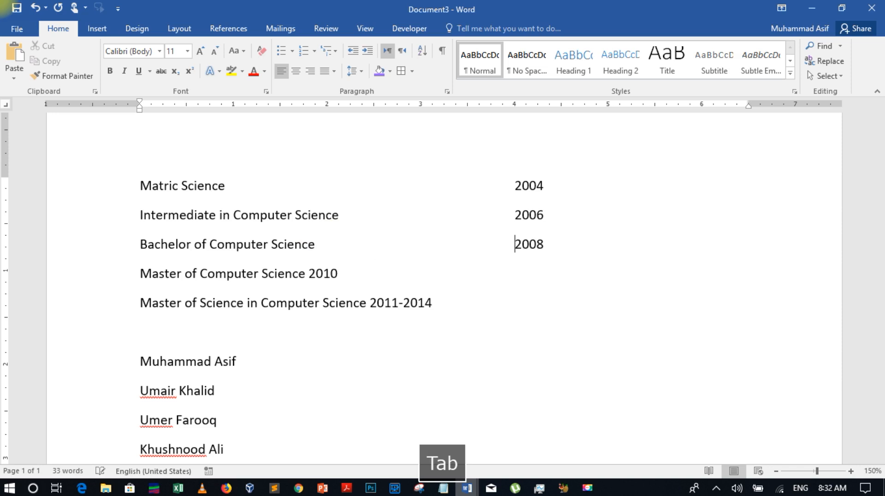
key("Tab")
key("Tab")
key("Tab")
key("Tab")
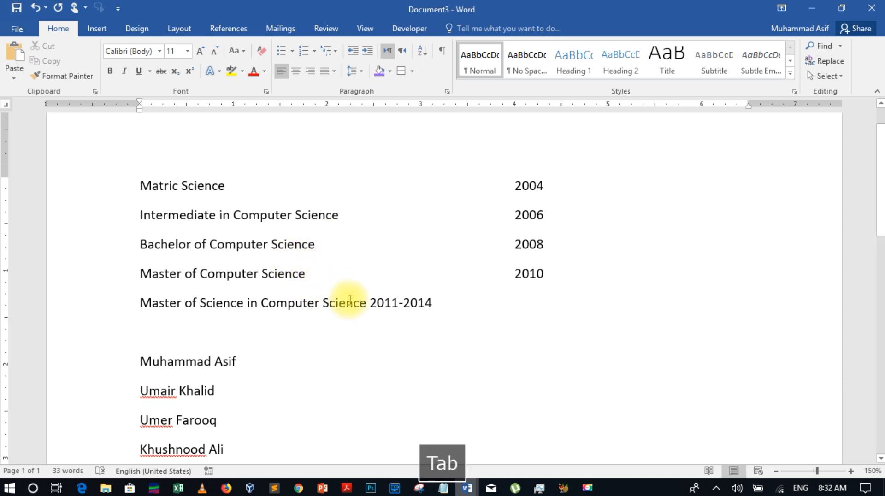
left_click(370, 303)
key("Tab")
key("Tab")
key("Tab")
key("Tab")
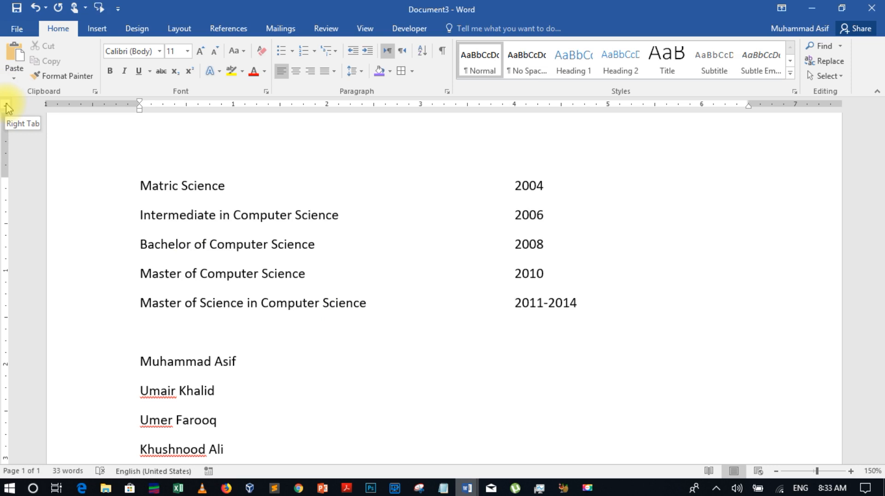
Undo the year tabs, select the five qualification lines and add a left tab at 3.5 inches
key("ctrl+z")
key("ctrl+z")
key("ctrl+z")
key("ctrl+z")
key("ctrl+z")
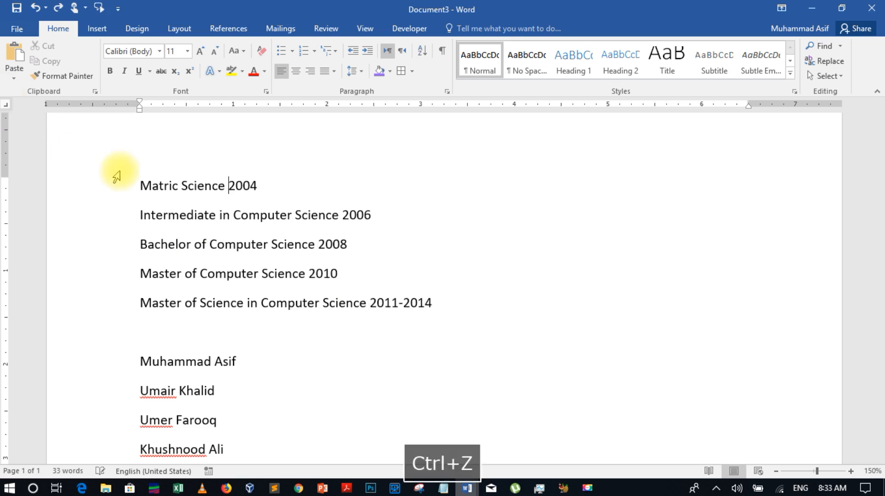
left_click_drag(443, 302, 153, 193)
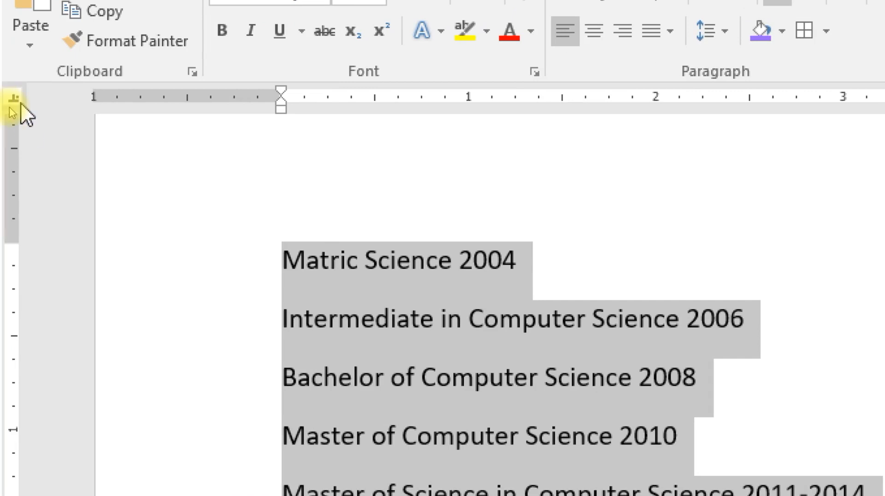
left_click(19, 106)
left_click(19, 106)
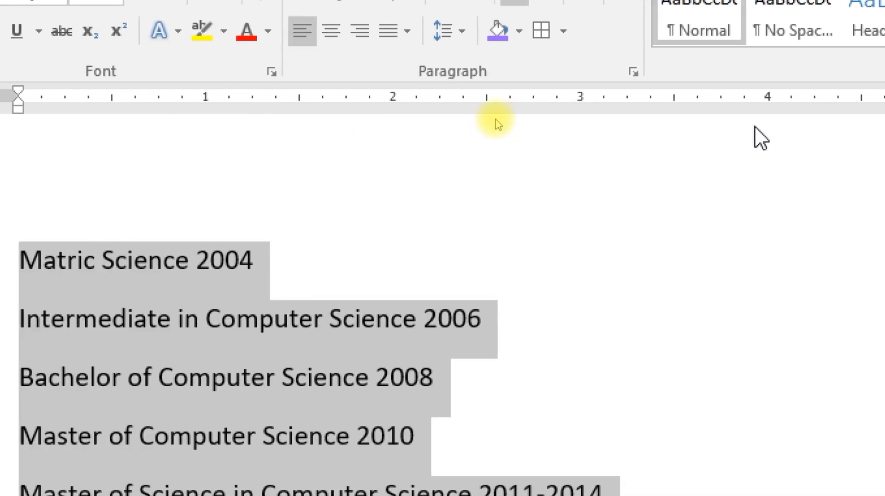
left_click(674, 101)
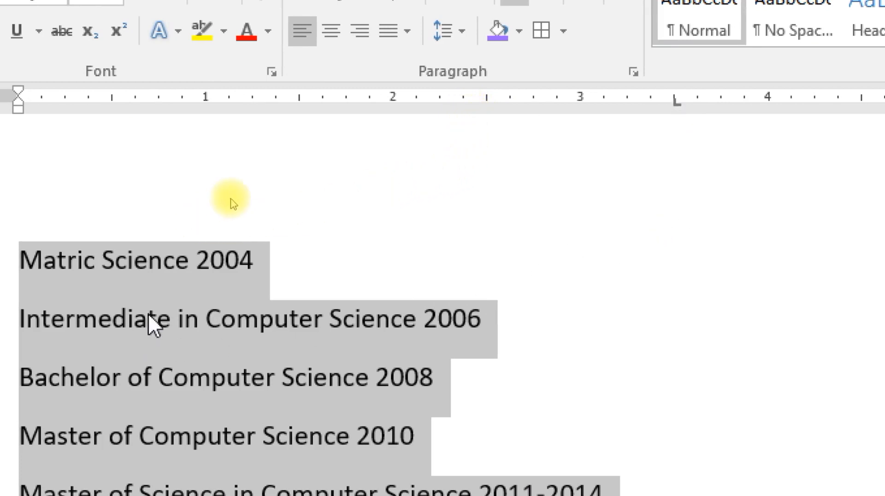
left_click(197, 262)
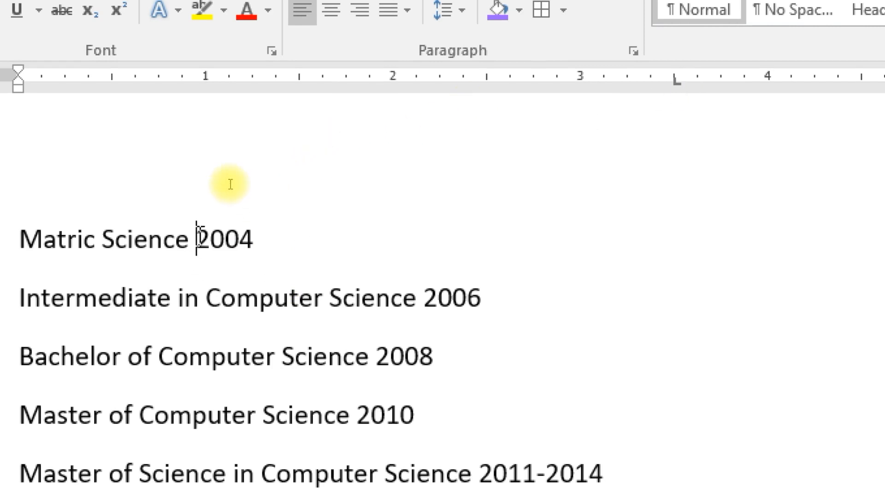
Tab 2004, 2006, 2008, 2010 and 2011-2014 out to the 3.5-inch left tab stop
key("Tab")
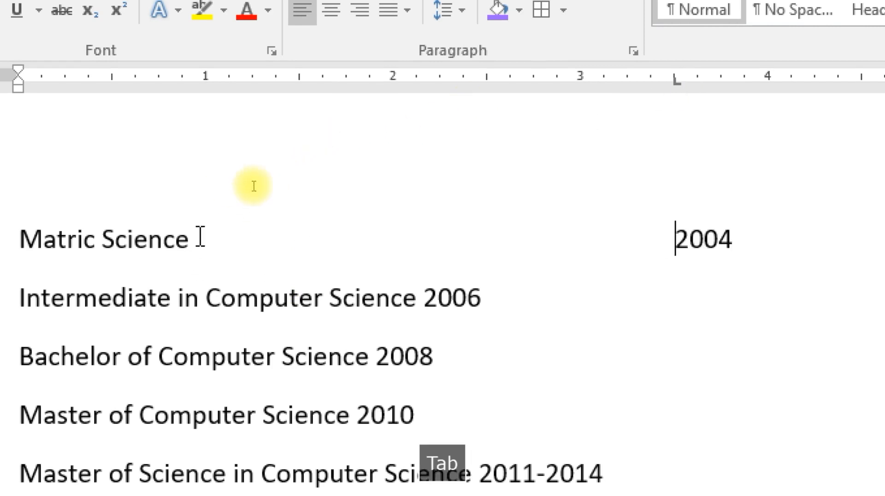
left_click(287, 304)
key("Tab")
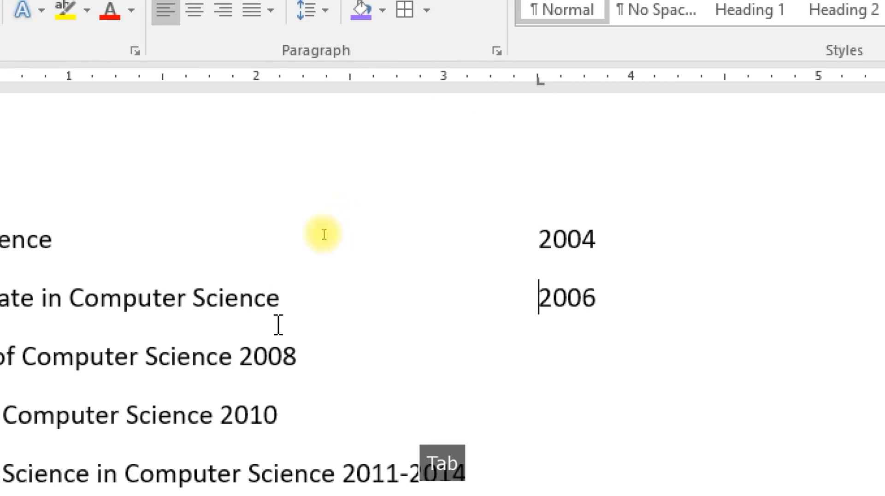
left_click(241, 356)
key("Tab")
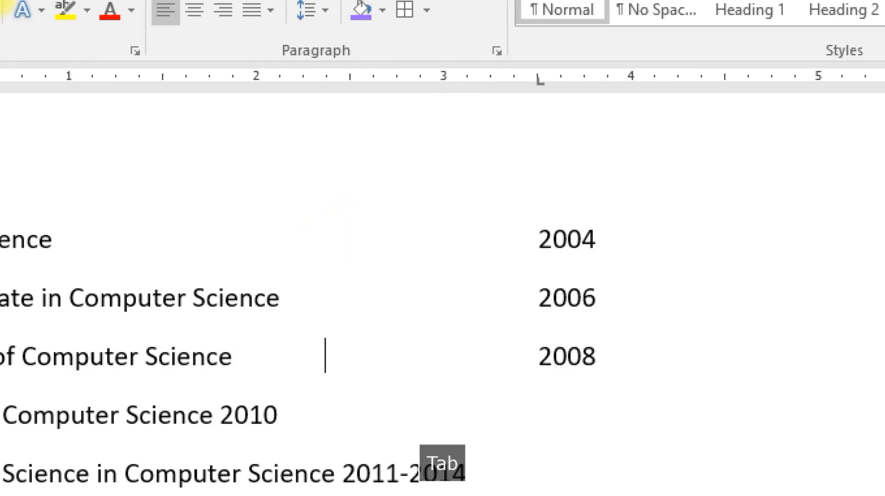
left_click(224, 412)
key("Tab")
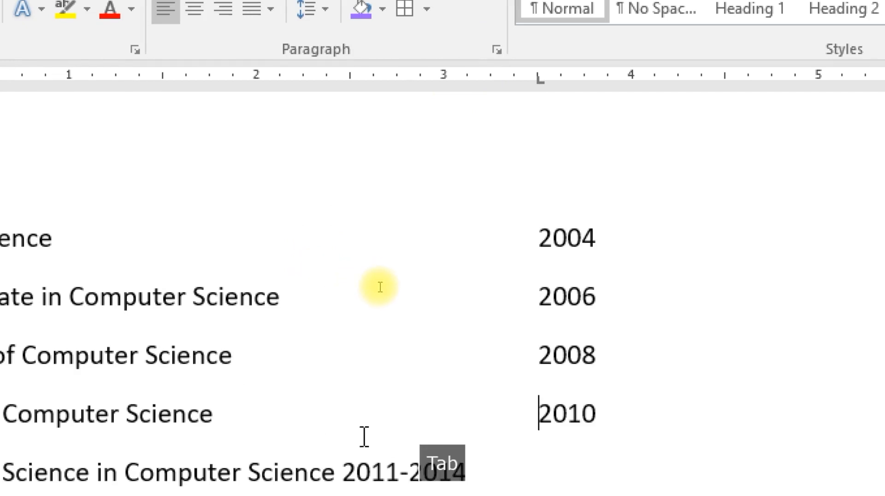
left_click(345, 464)
key("Tab")
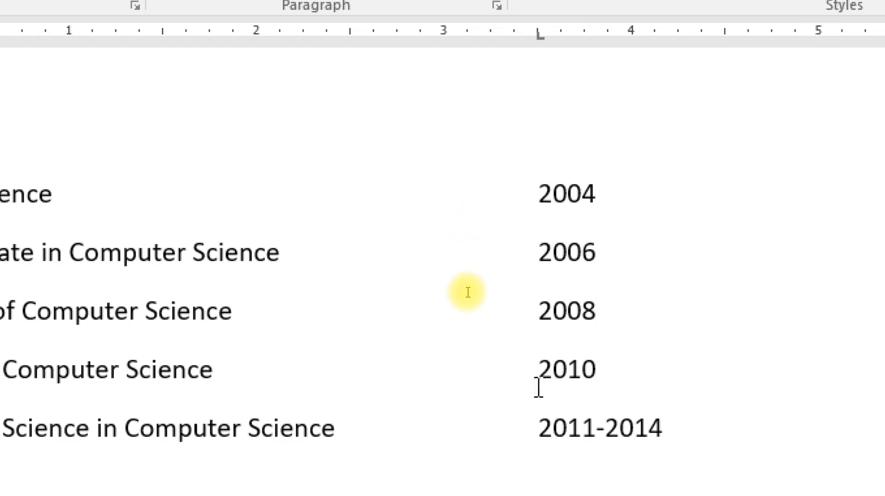
Undo the left-tab alignment and tab 2004 and 2006 out to the right tab stop
key("ctrl+z")
key("ctrl+z")
key("ctrl+z")
key("ctrl+z")
key("ctrl+z")
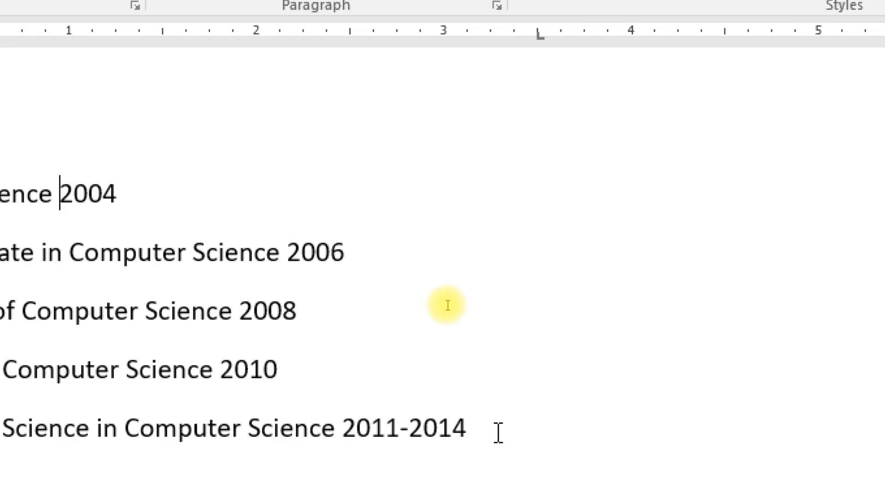
key("ctrl+z")
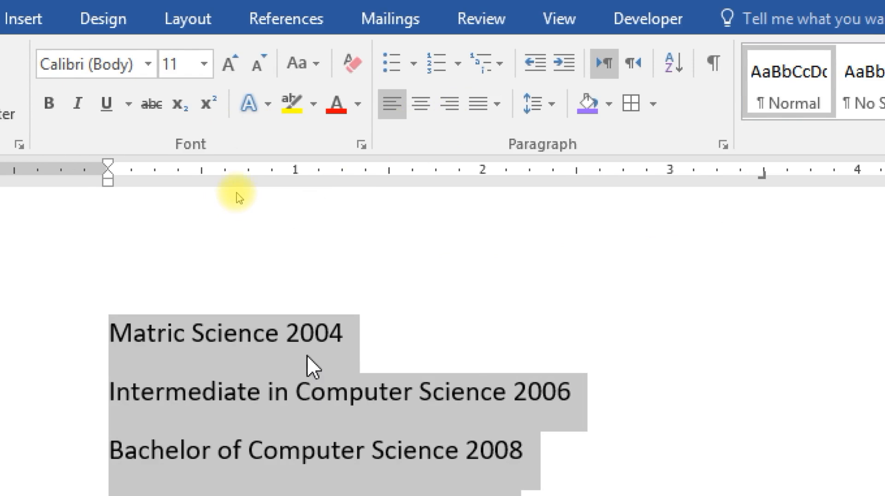
left_click(290, 334)
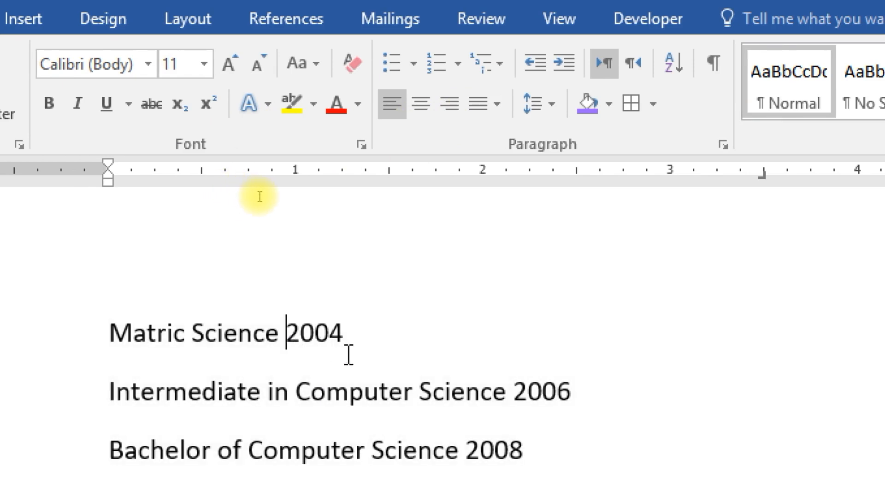
key("Tab")
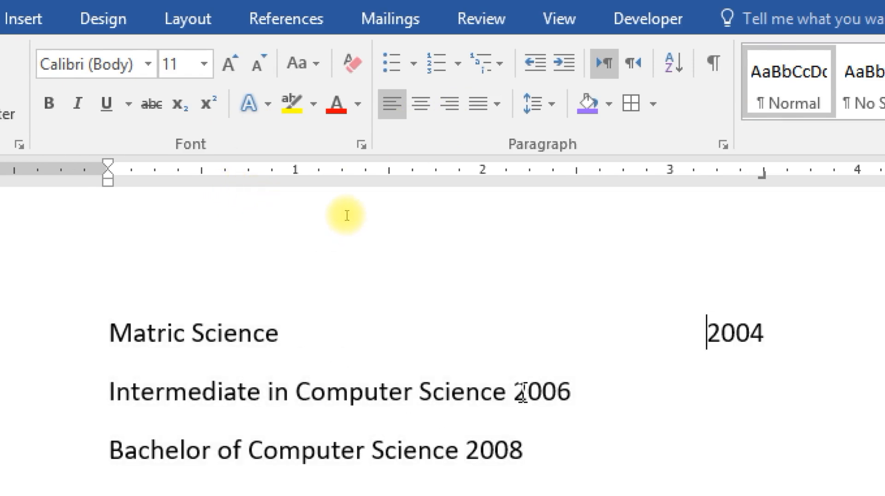
key("Tab")
Tab 2008, 2010 and 2011-2014 to the right tab stop so they end flush with 2004
scroll(340, 212, "down", 3)
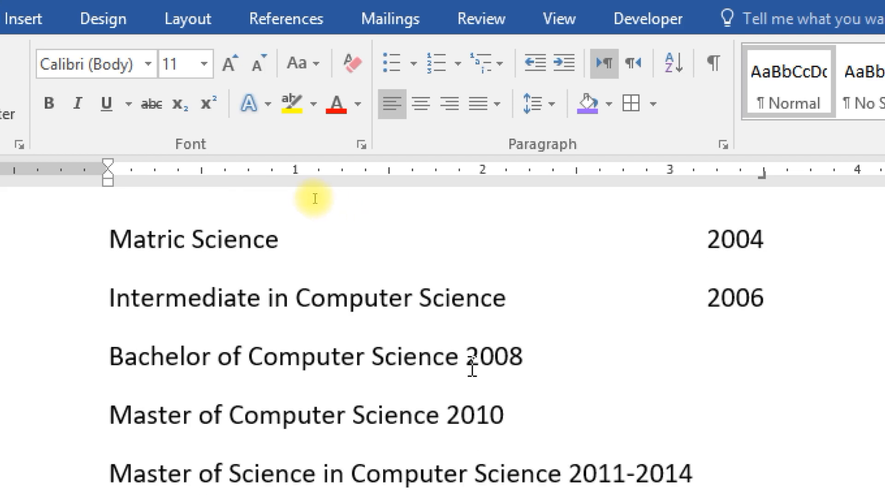
left_click(467, 357)
key("Tab")
left_click(449, 416)
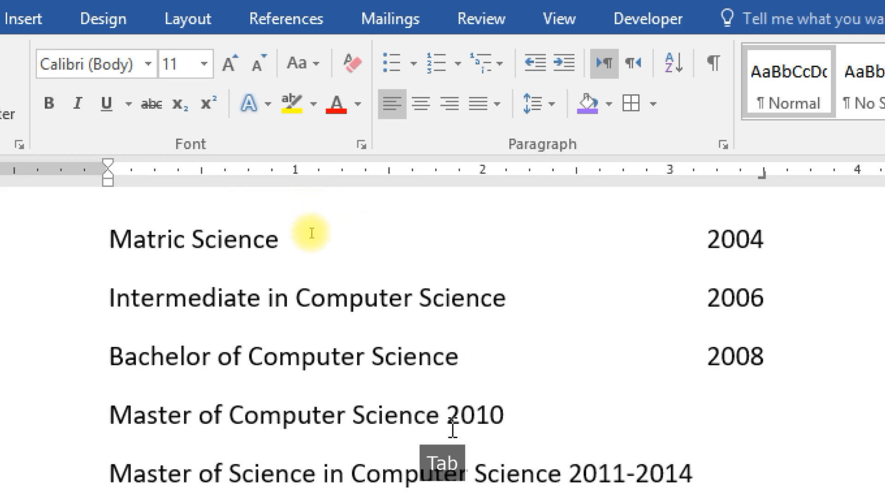
key("Tab")
left_click(574, 437)
key("Tab")
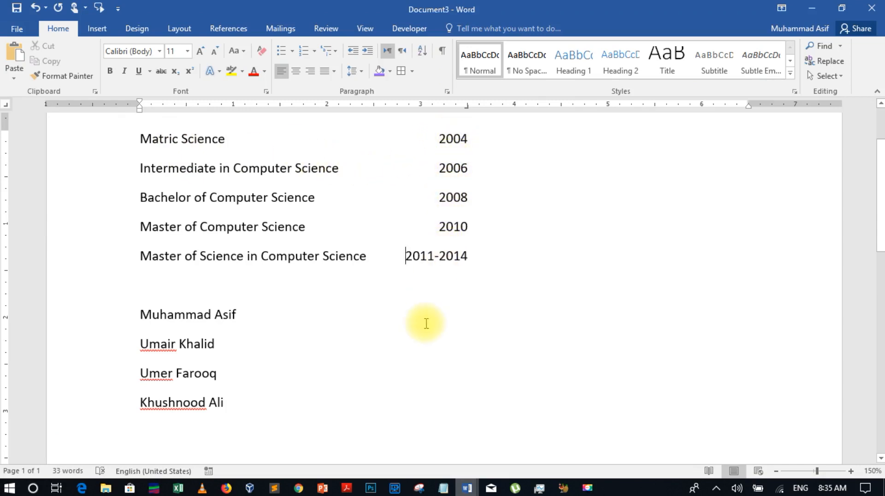
scroll(425, 321, "down", 1)
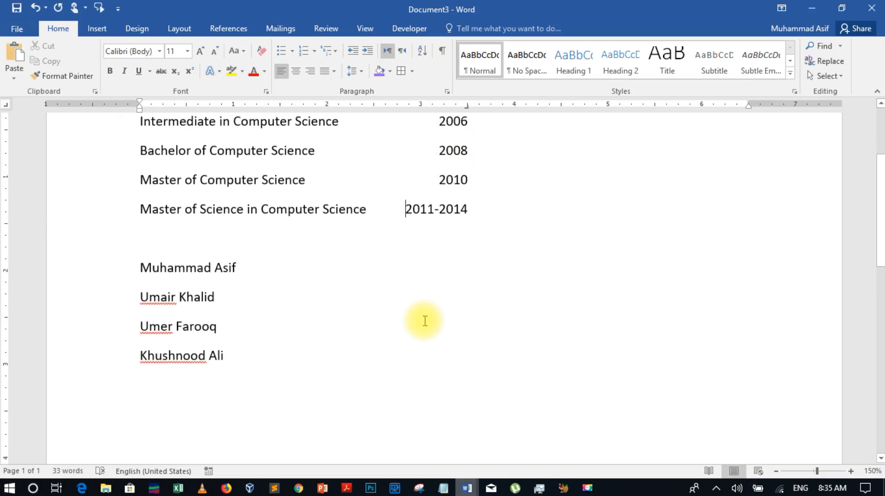
scroll(425, 321, "down", 1)
scroll(424, 321, "down", 1)
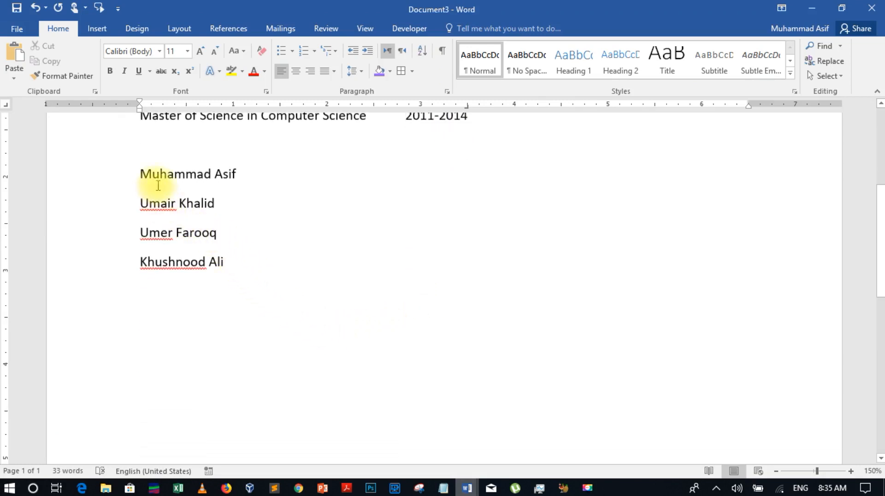
scroll(256, 241, "up", 3)
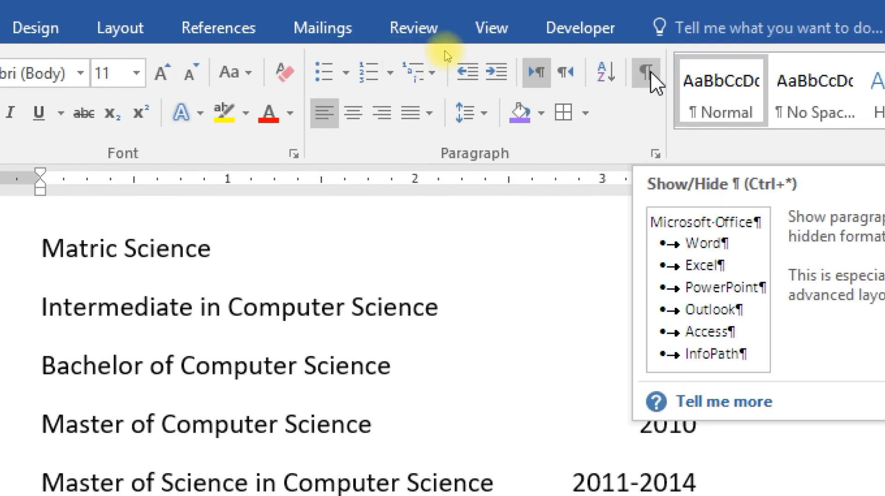
Turn on Show/Hide ¶ and scroll through the document to inspect the tab arrows and paragraph marks
left_click(651, 71)
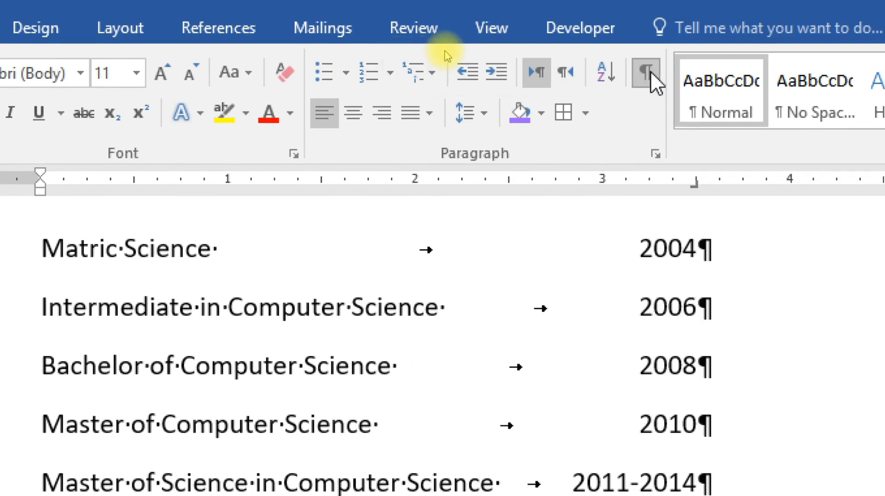
scroll(548, 319, "down", 1)
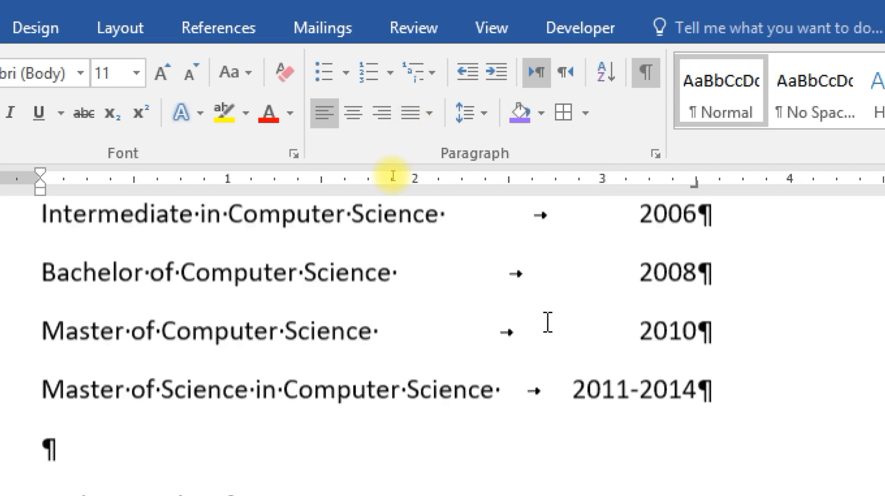
scroll(547, 321, "up", 1)
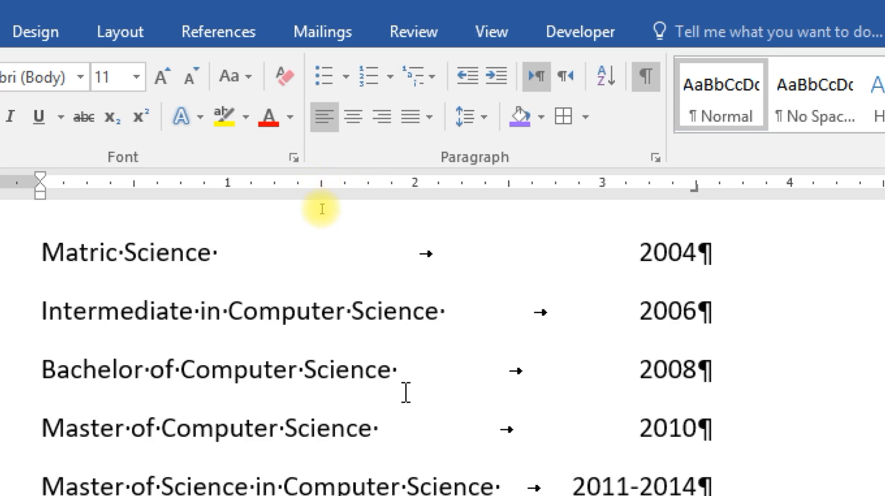
scroll(324, 207, "down", 3)
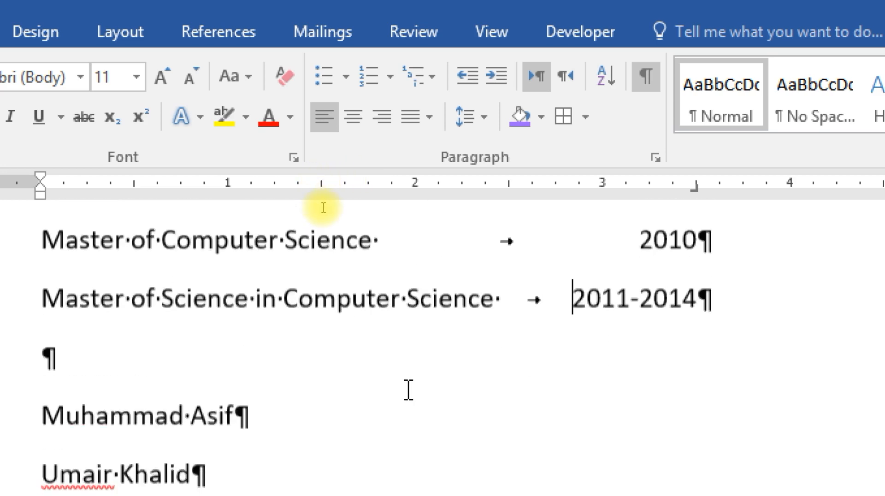
scroll(305, 209, "down", 2)
scroll(304, 209, "down", 1)
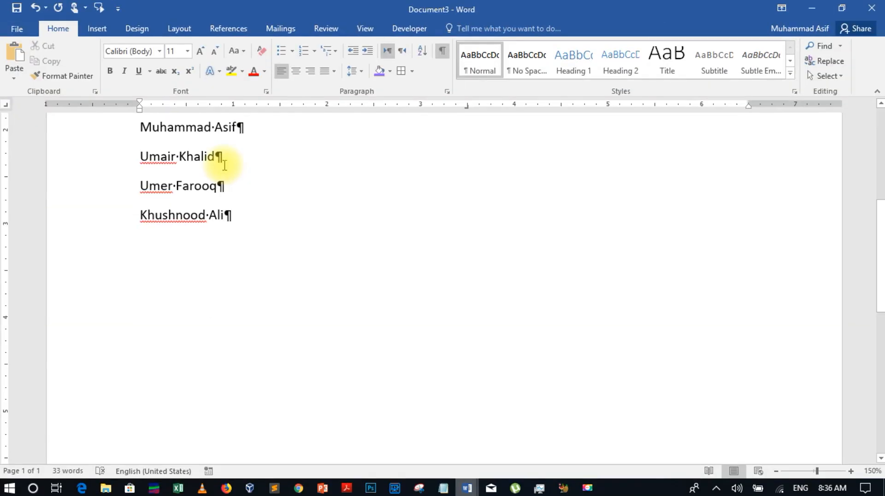
scroll(203, 303, "up", 2)
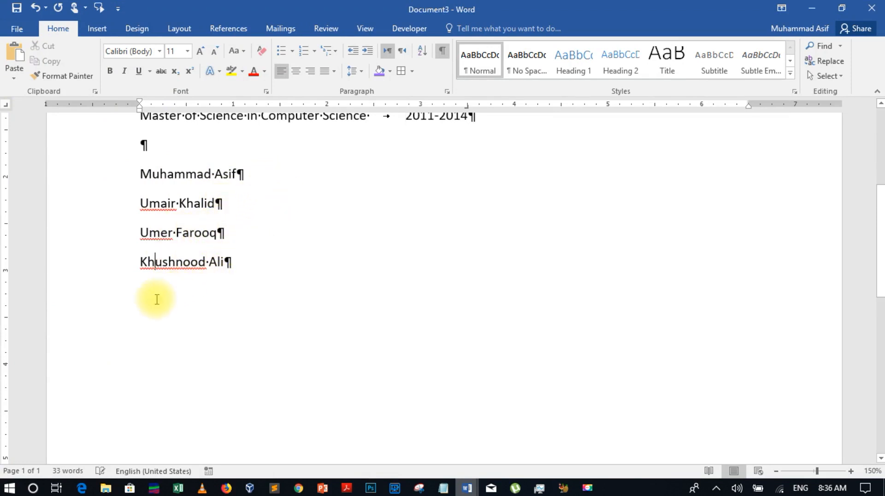
Start a new line below the names, clear all tab stops, and set a right tab at 1 inch
left_click(233, 263)
key("Return")
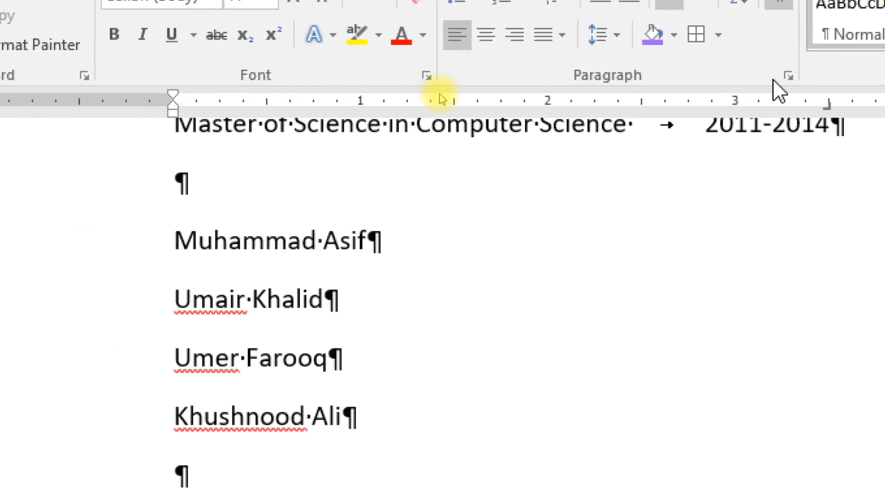
left_click(777, 77)
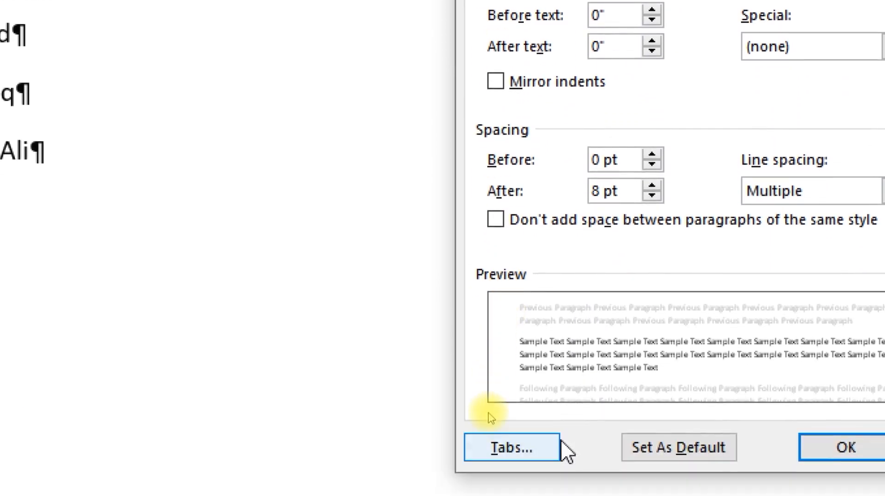
left_click(532, 444)
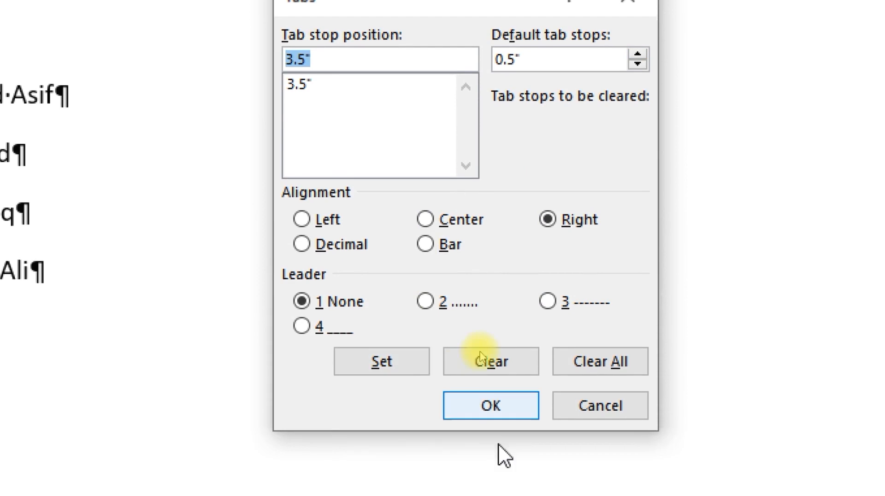
left_click(608, 357)
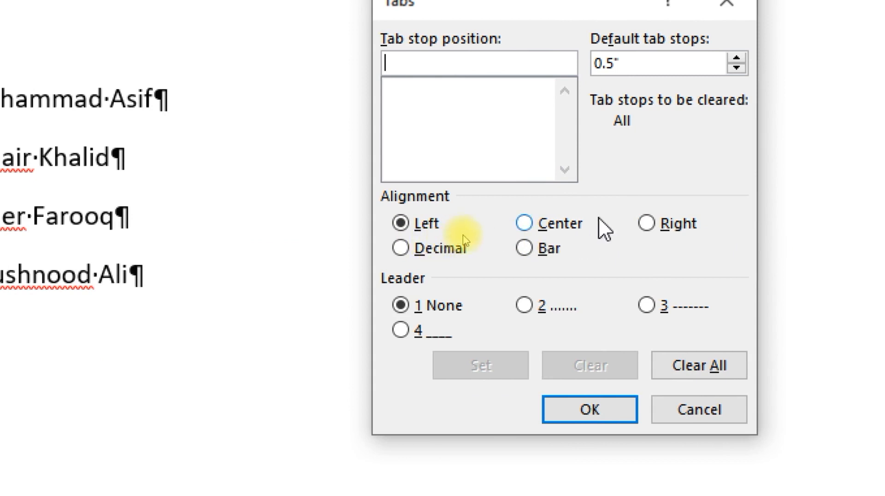
left_click(651, 224)
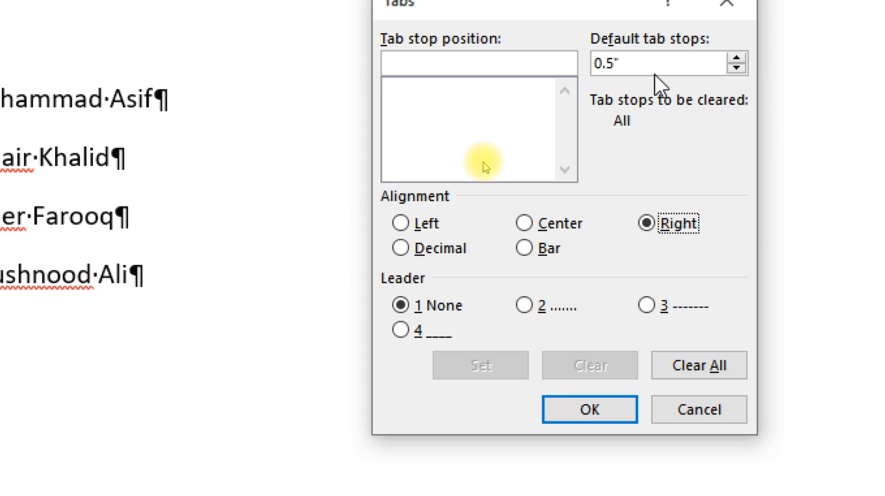
left_click(480, 67)
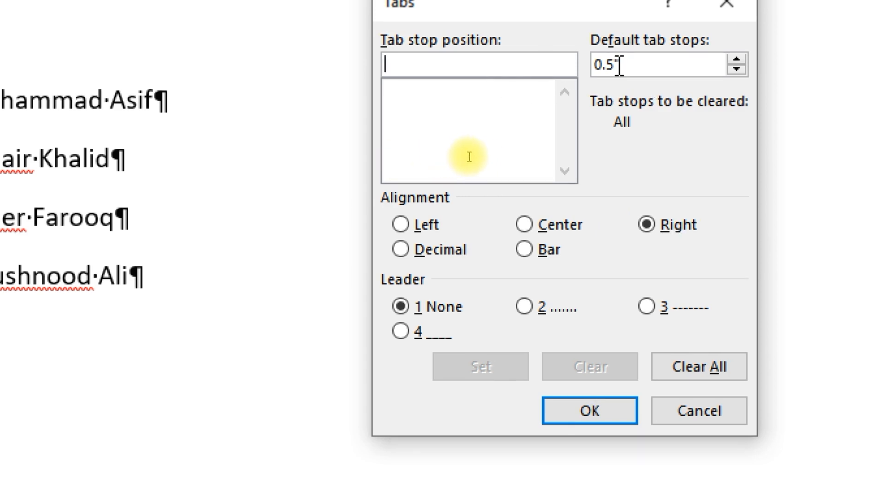
type("1")
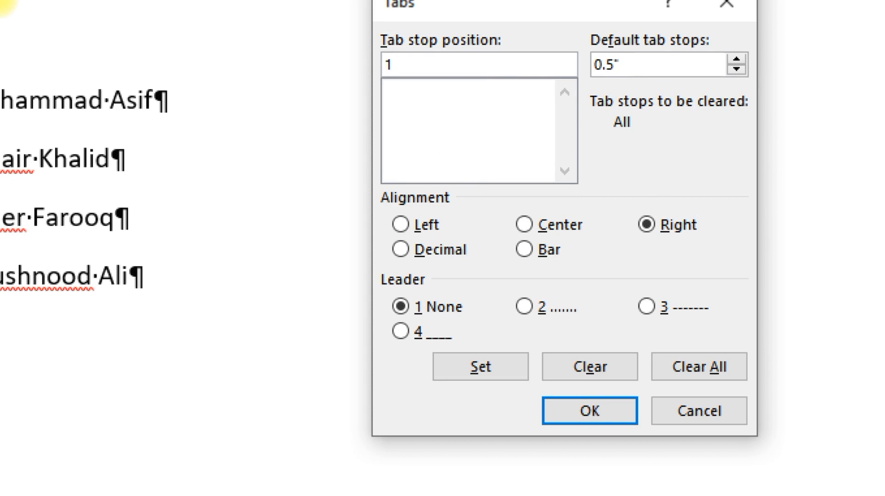
left_click(577, 410)
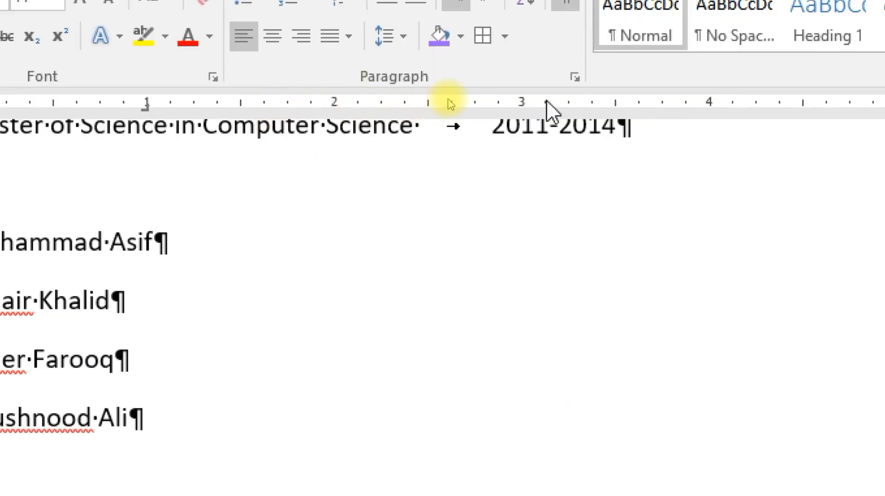
Reopen the Tabs dialog and set a left-aligned tab stop at 1.2 inches
left_click(574, 77)
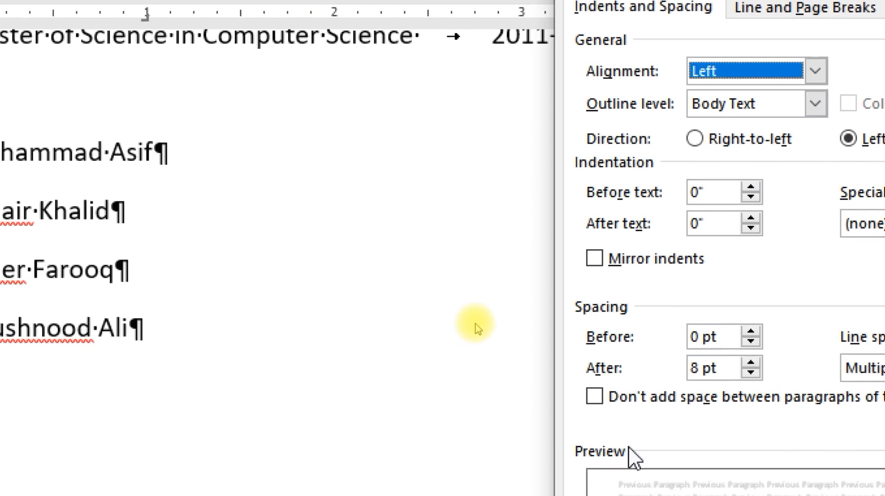
left_click(622, 481)
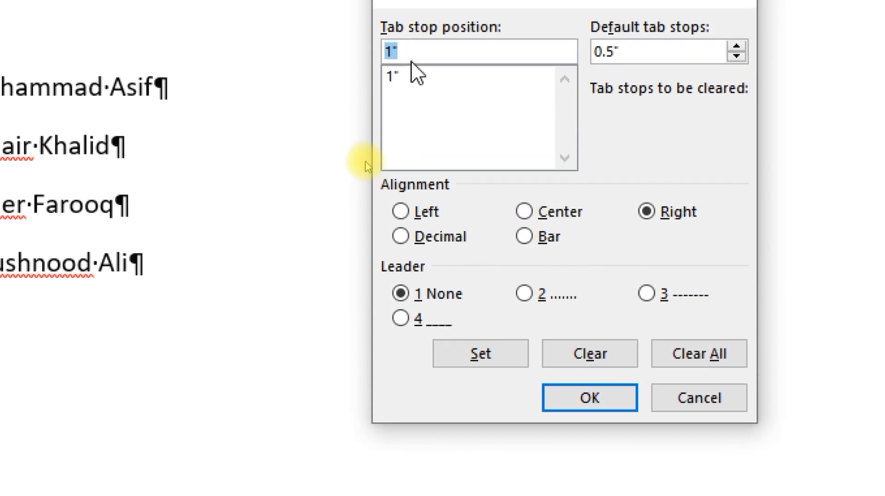
type("1")
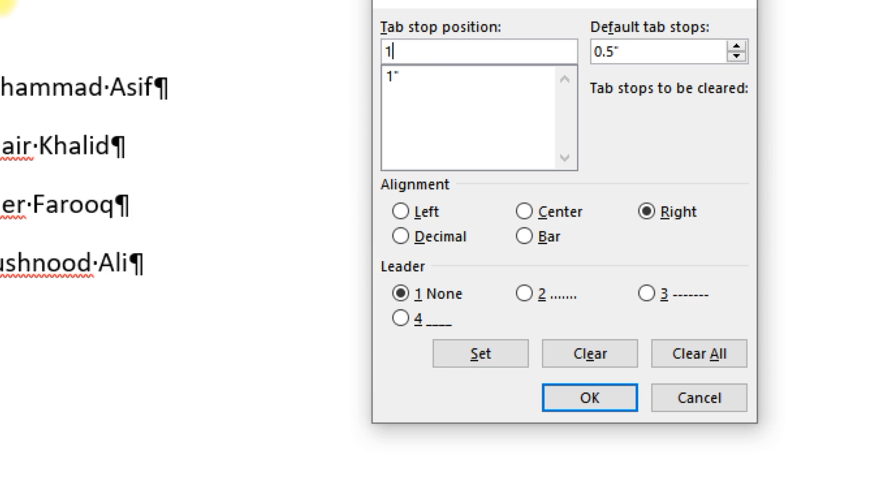
type(".2")
left_click(401, 211)
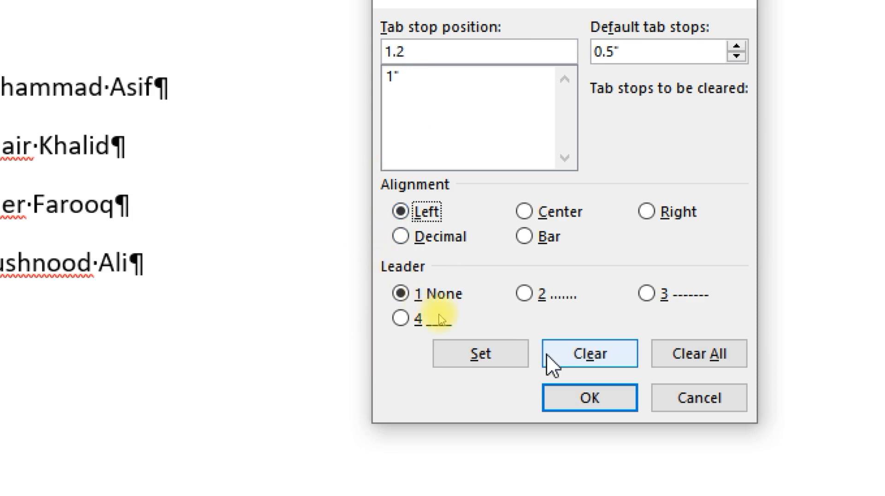
left_click(509, 358)
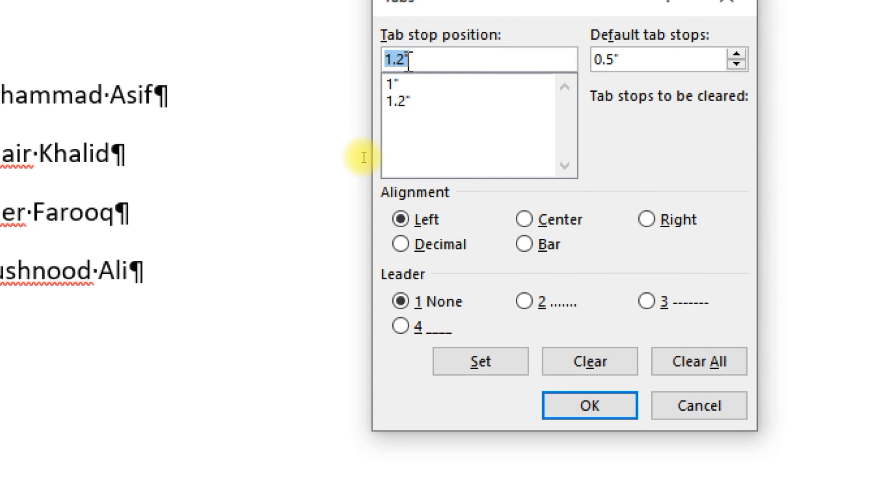
Add a right-aligned 4-inch tab stop with dotted leader 2, review the stops, and confirm
type("4")
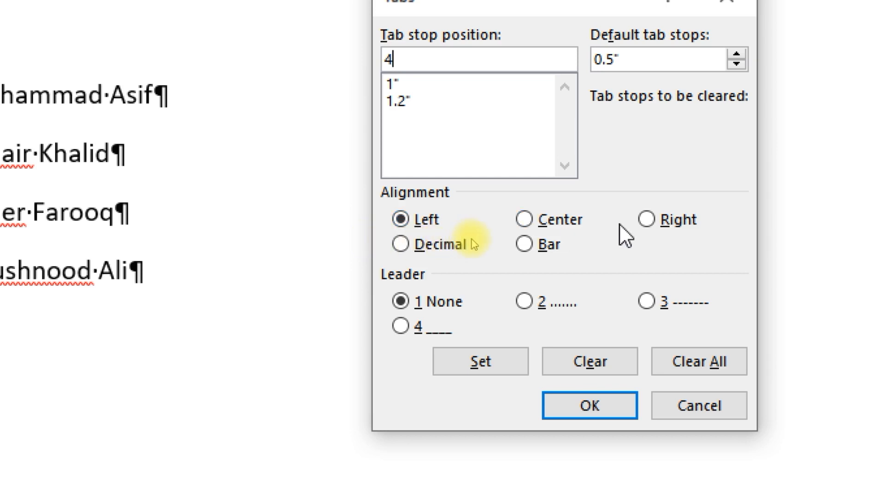
left_click(638, 224)
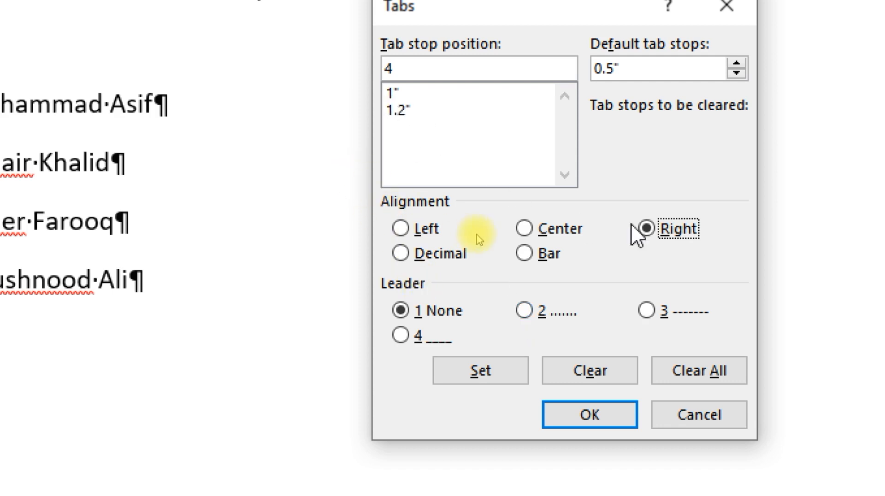
left_click(531, 311)
left_click(505, 367)
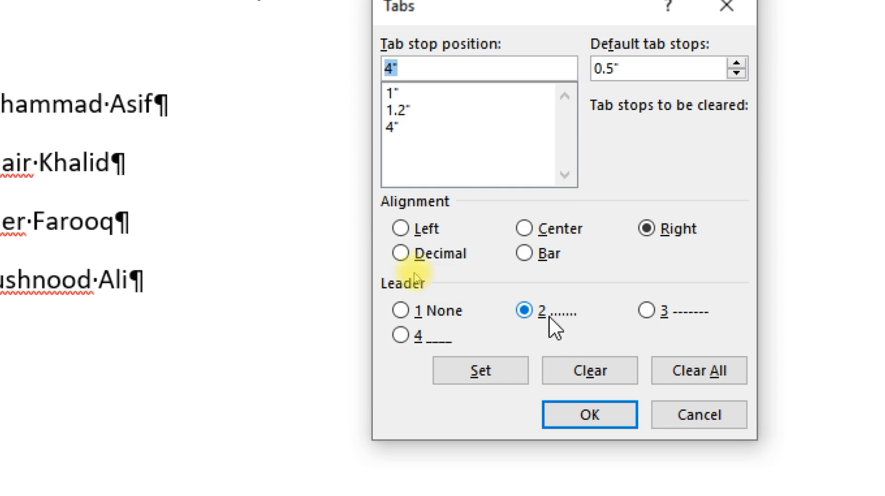
left_click(395, 126)
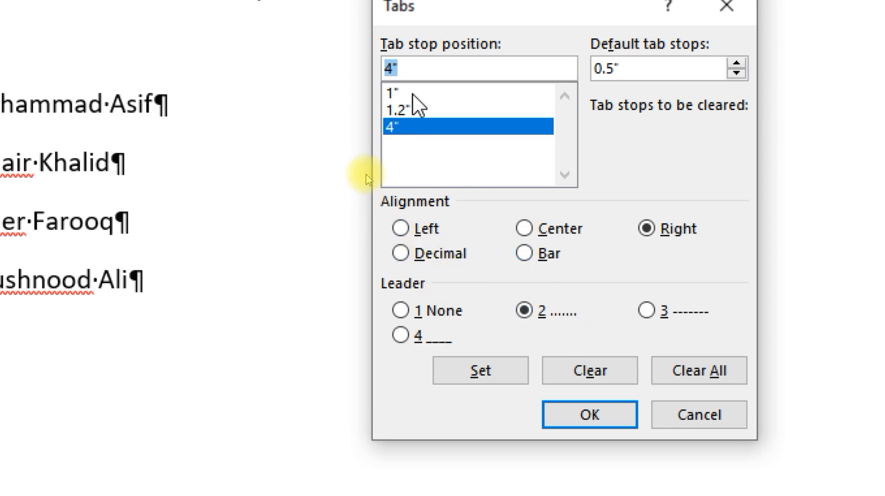
left_click(399, 109)
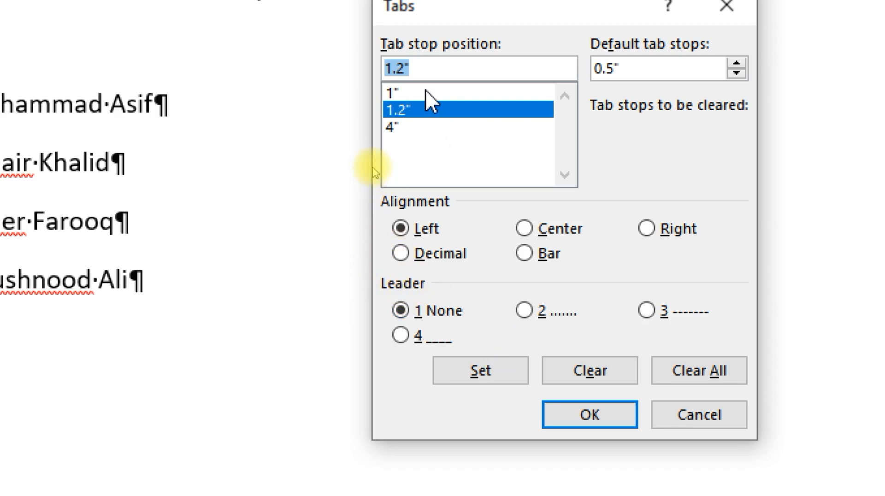
left_click(572, 417)
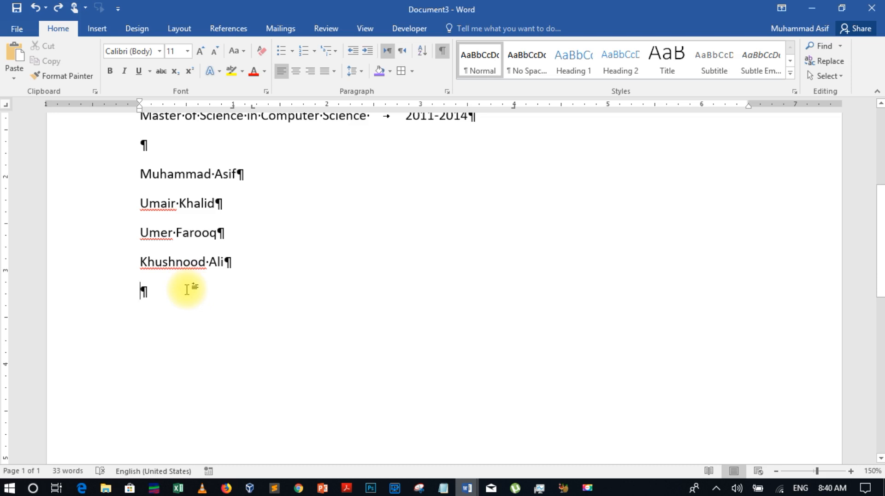
Enter the first person's first name, last name and phone number across the tab stops
key("Tab")
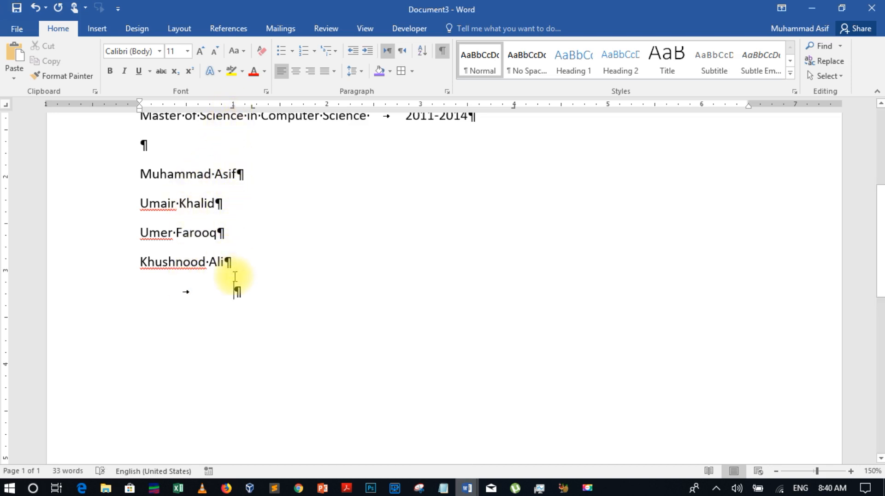
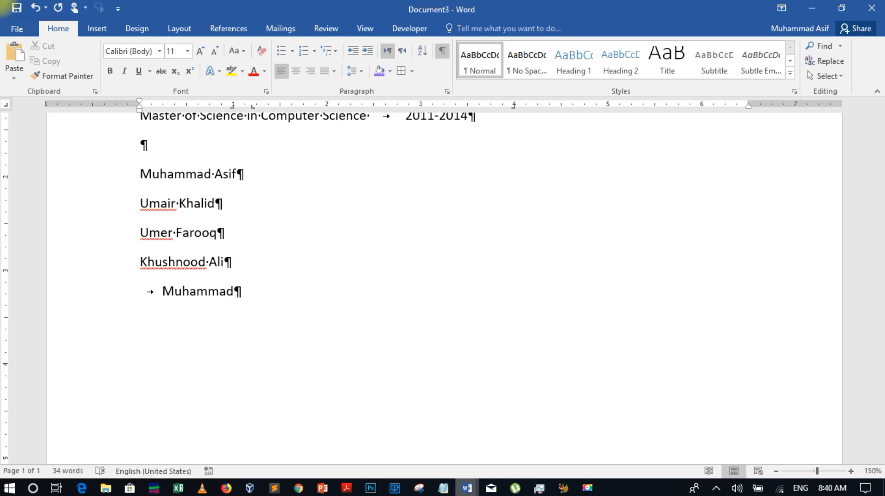
key("Tab")
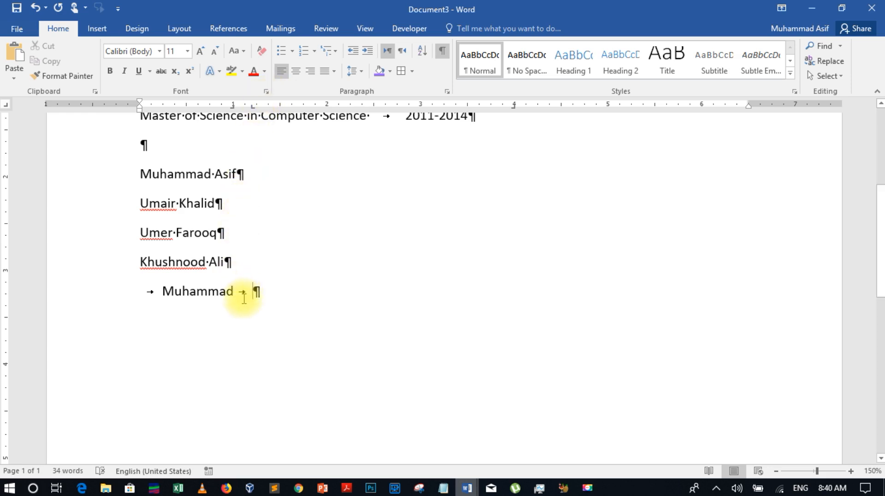
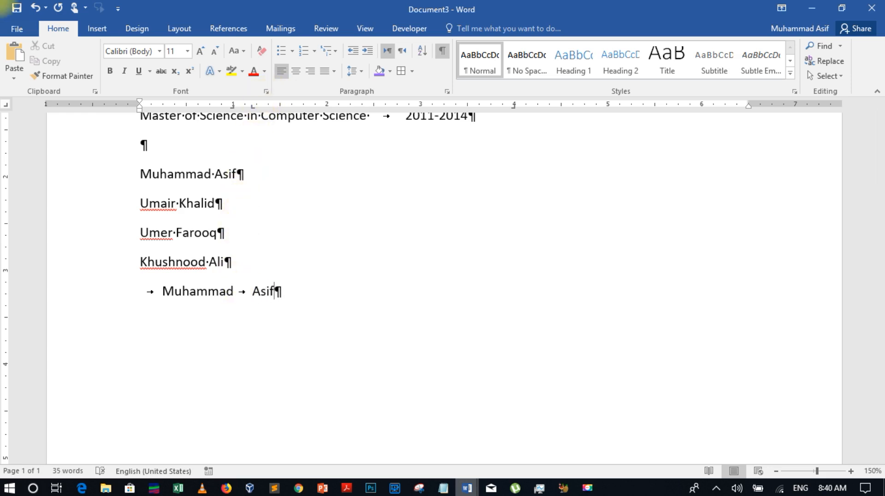
key("Tab")
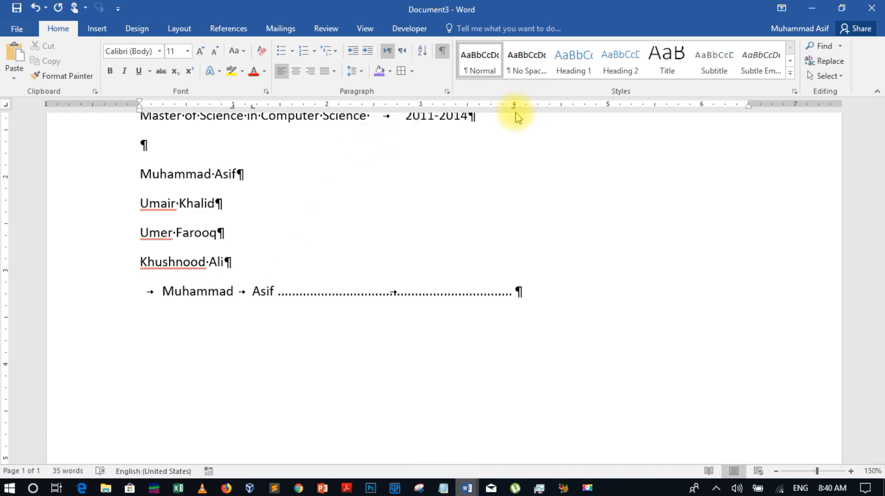
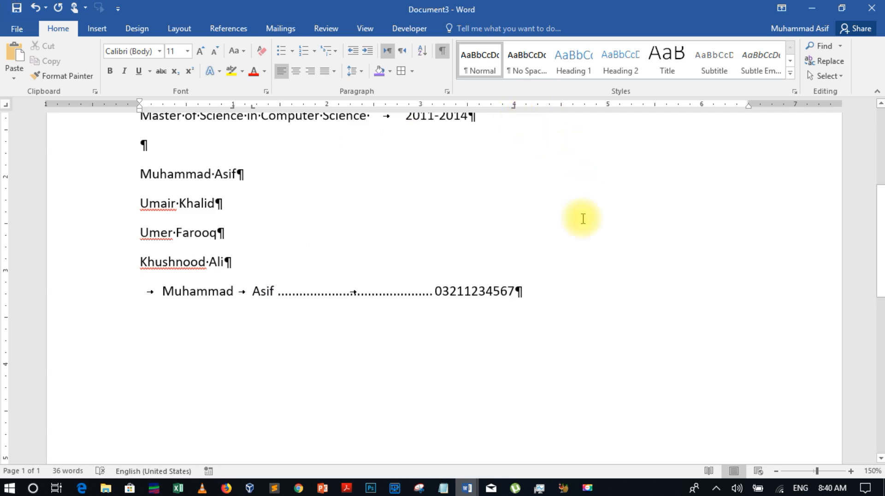
key("Return")
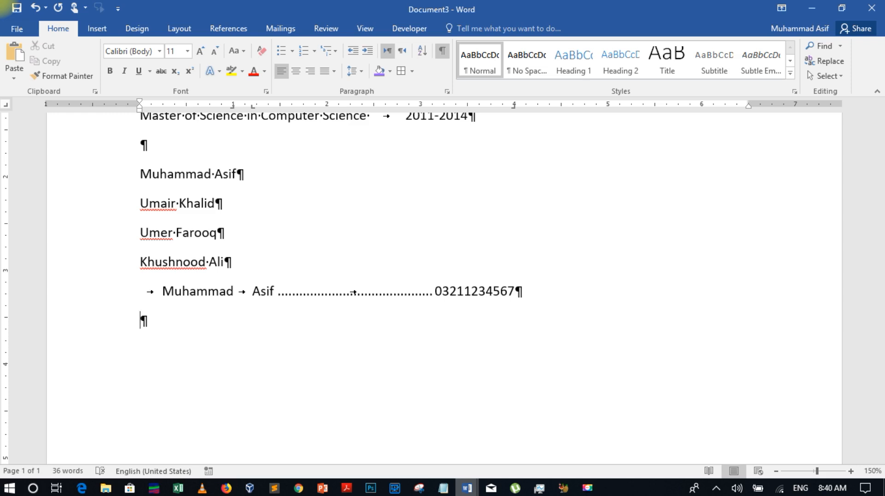
Enter the second person's first name, last name and phone number the same way
key("Tab")
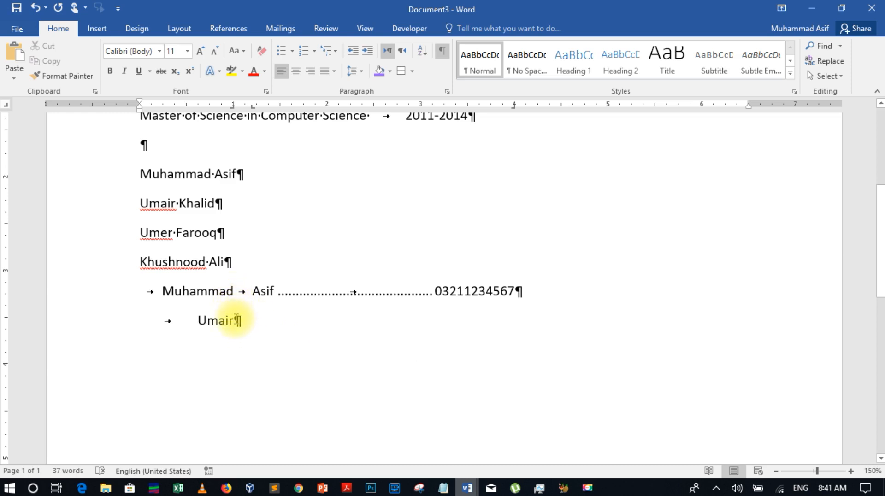
key("Tab")
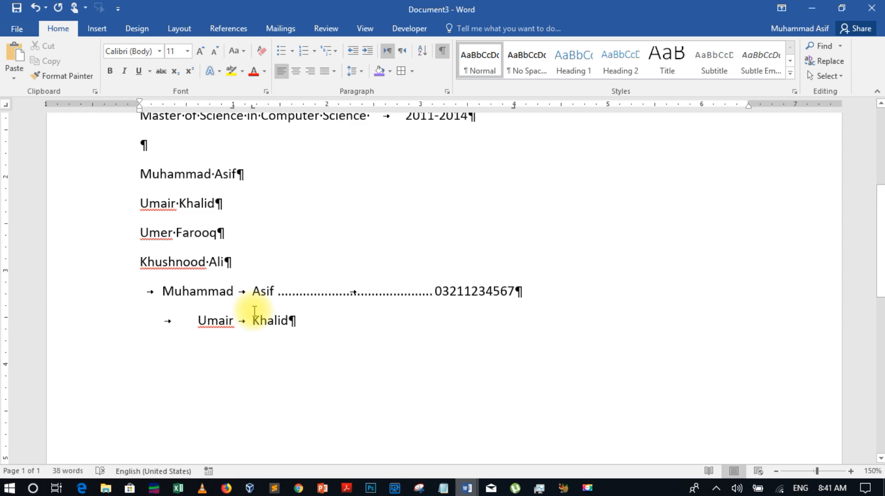
key("Tab")
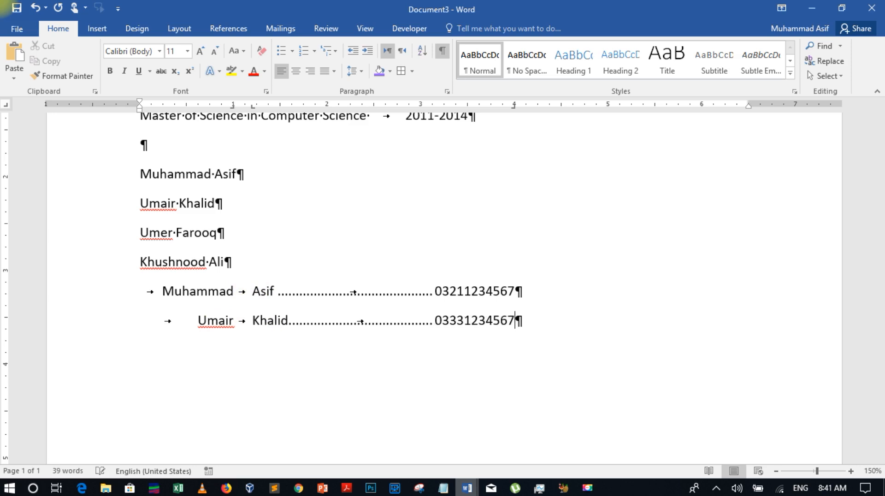
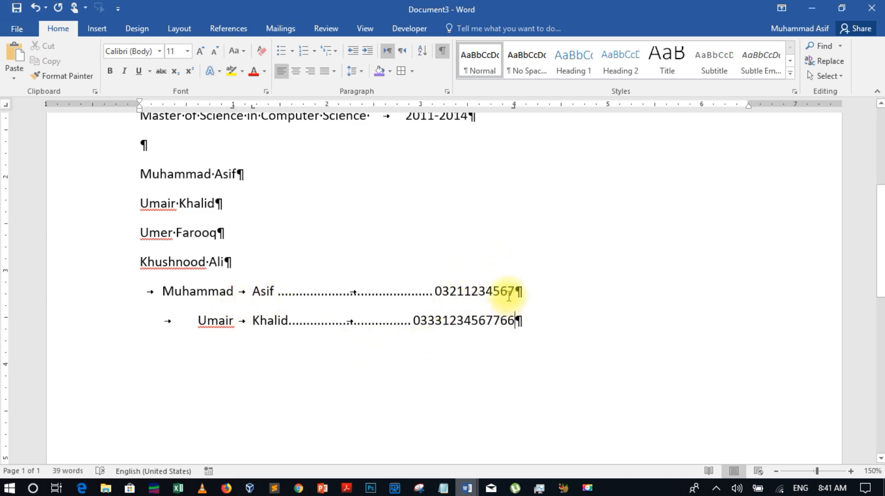
Add the third entry: right-aligned first name, last name, dotted leader and phone number
key("Return")
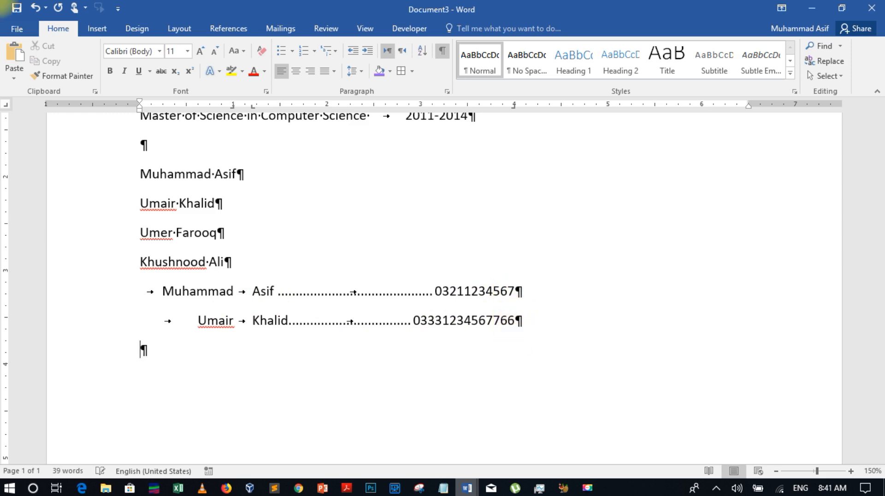
key("Tab")
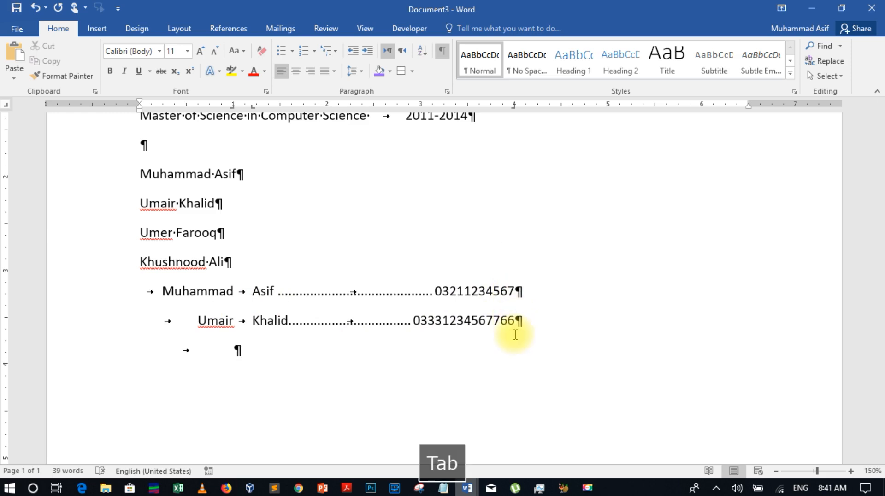
type("Ue")
key("BackSpace")
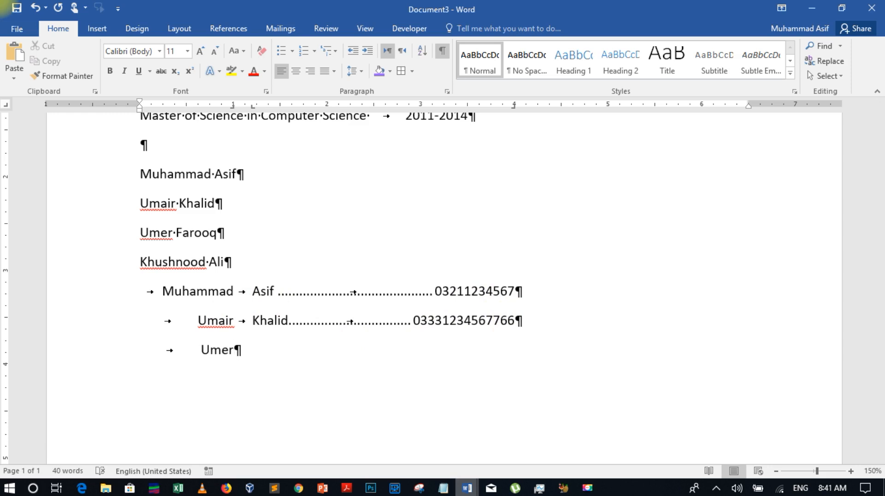
key("Tab")
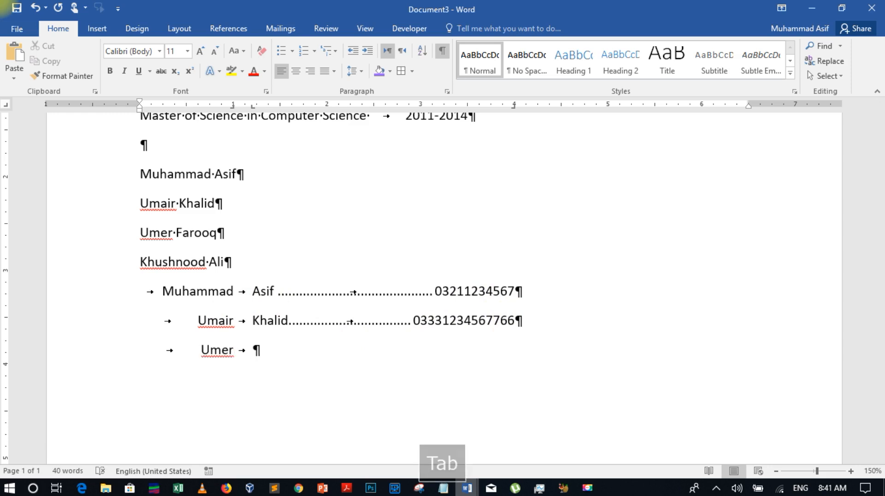
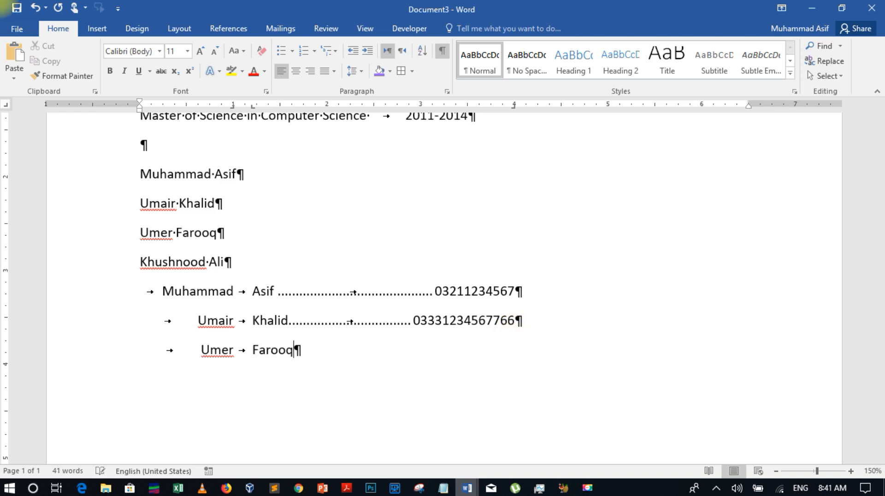
key("Tab")
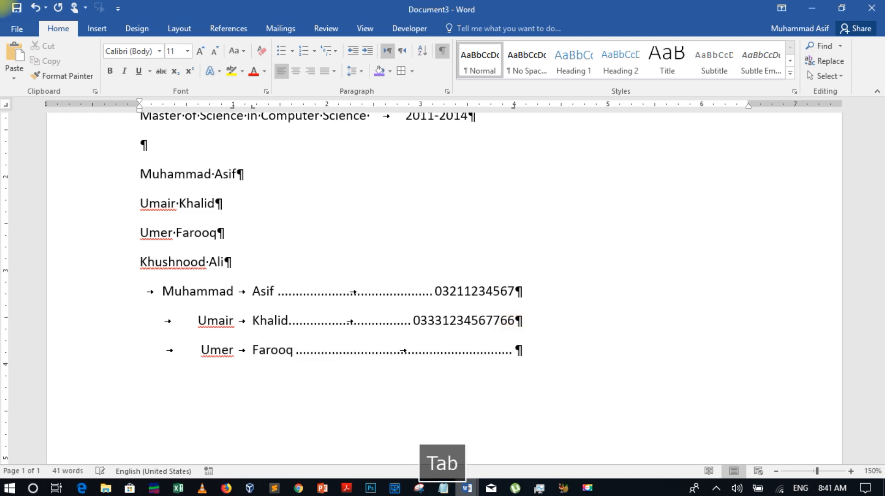
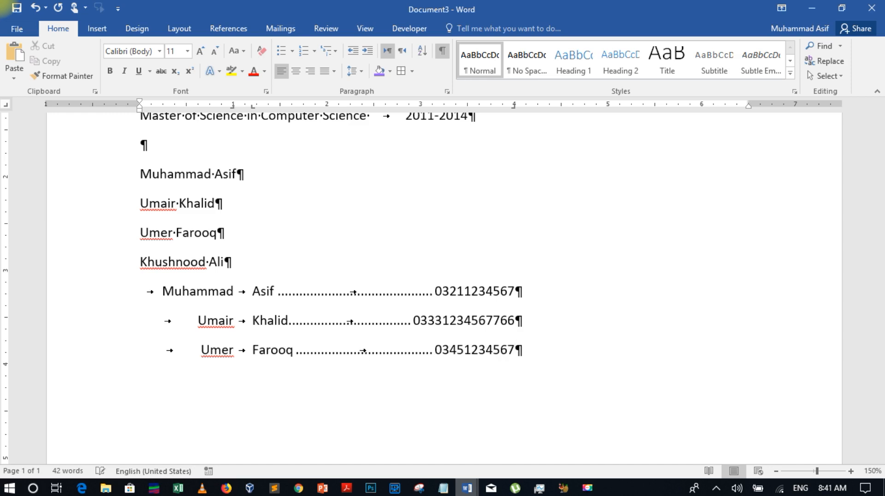
Add the fourth entry's first name, last name, dotted leader and phone number
key("Return")
key("Tab")
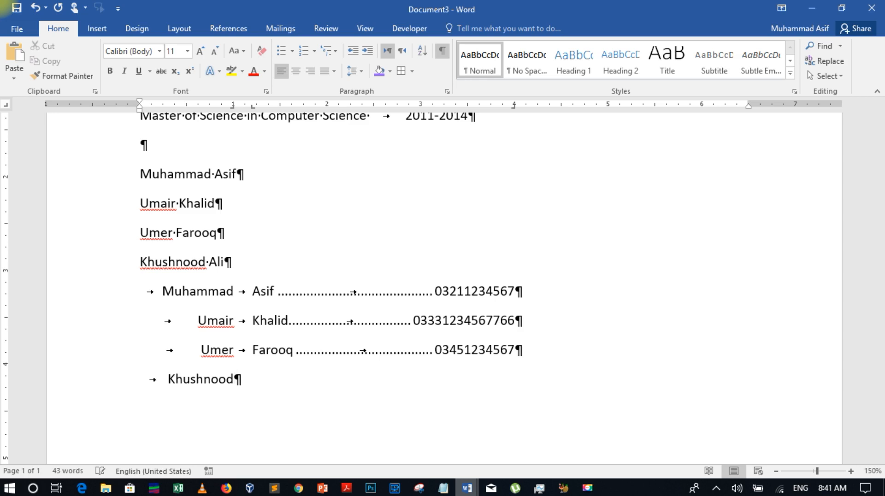
key("Tab")
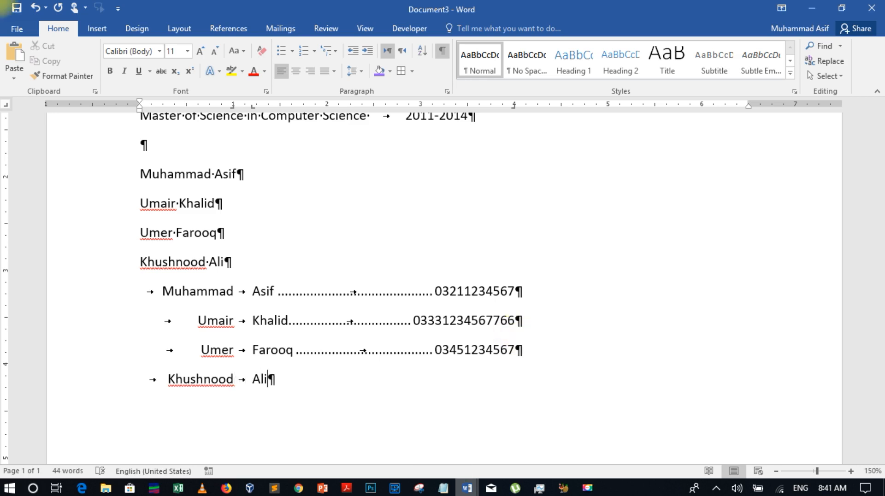
key("Tab")
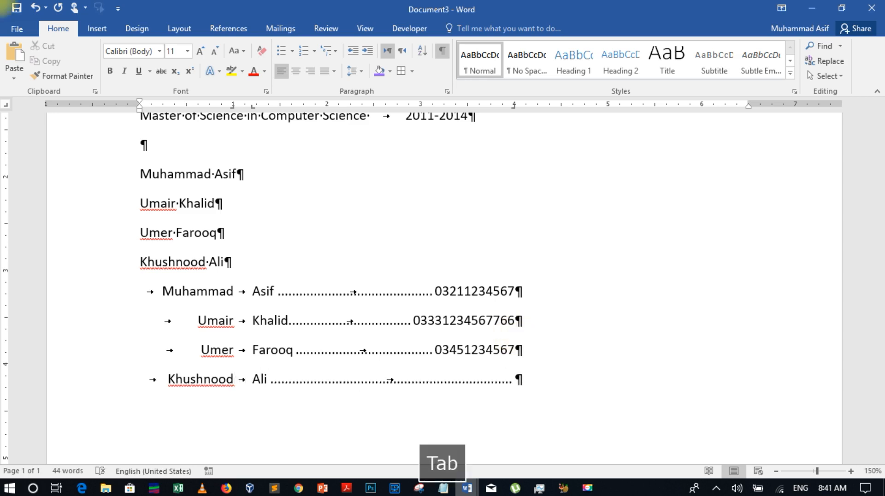
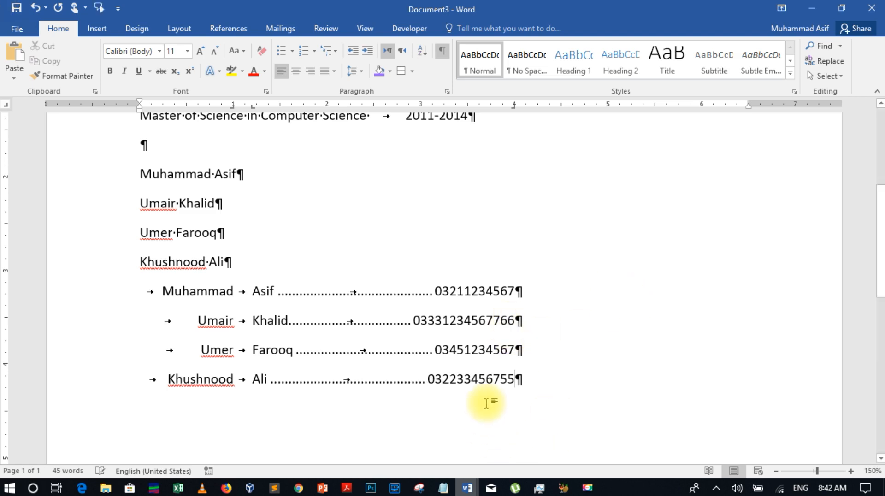
Hide the ¶ formatting marks and cycle the ruler's tab selector to Bar Tab
left_click(442, 55)
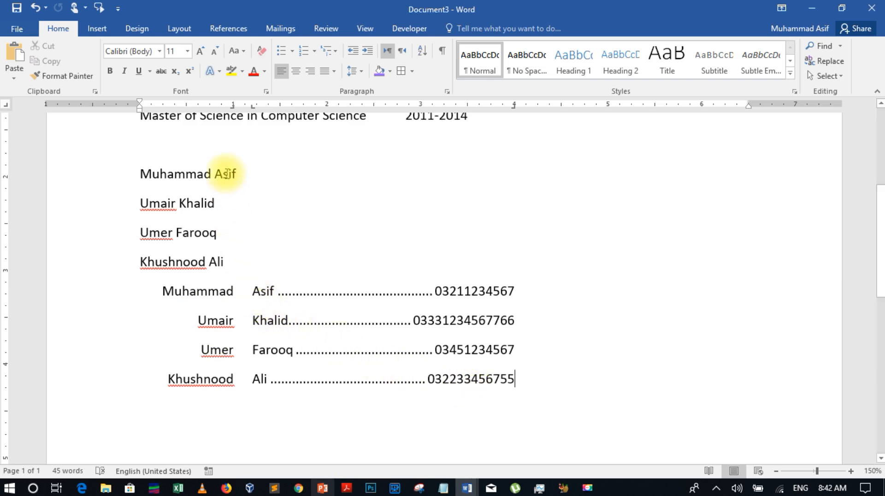
left_click(6, 104)
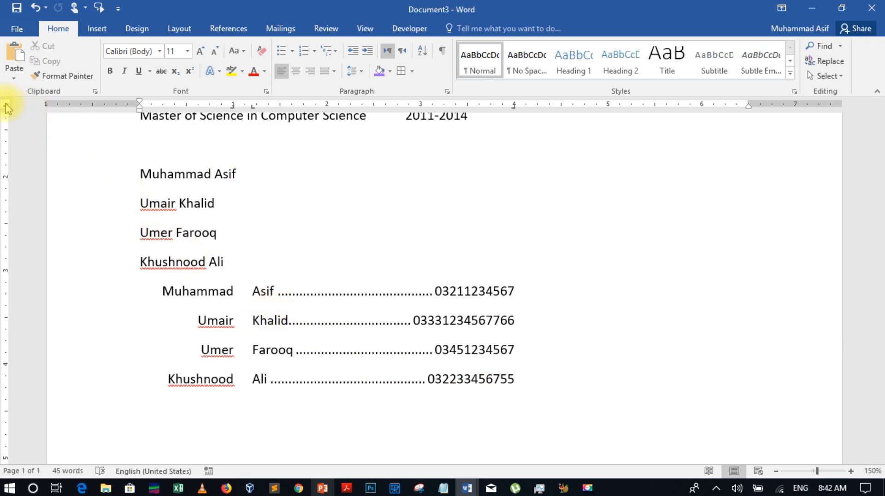
left_click(6, 105)
left_click(7, 106)
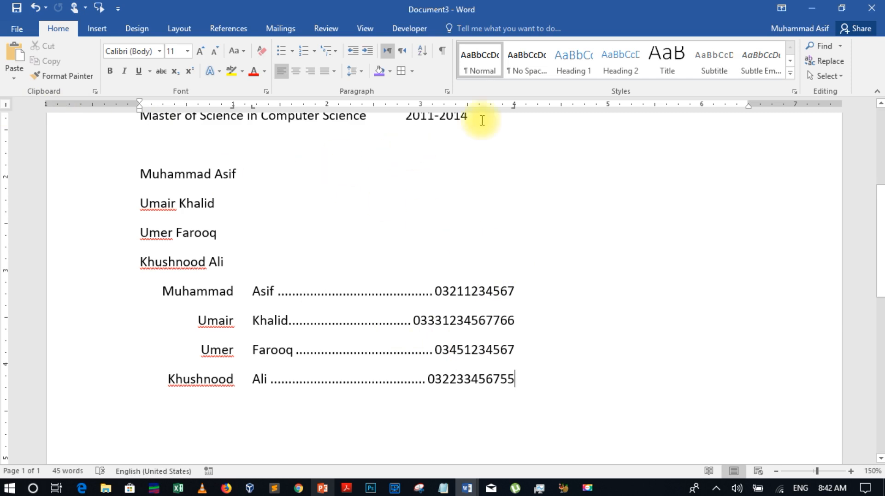
Set bar tab stops at about 4, 4.5, 5 and 6 inches, then tab past the phone number
left_click(525, 111)
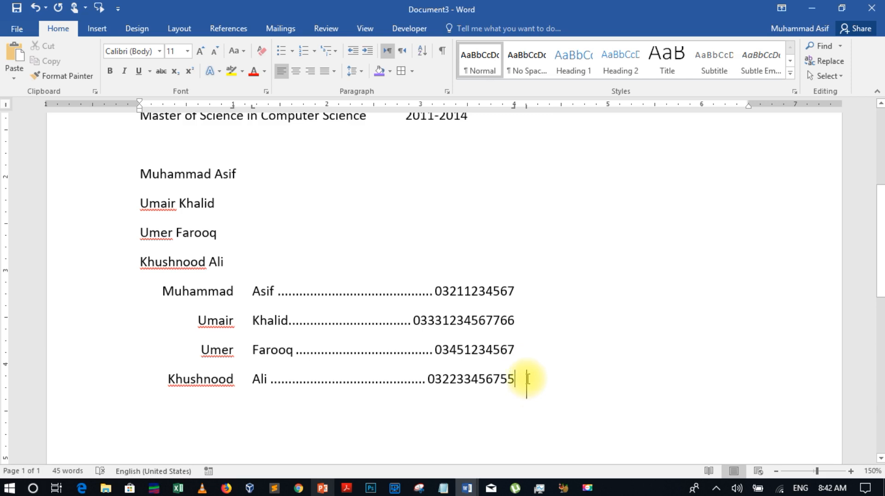
left_click(561, 106)
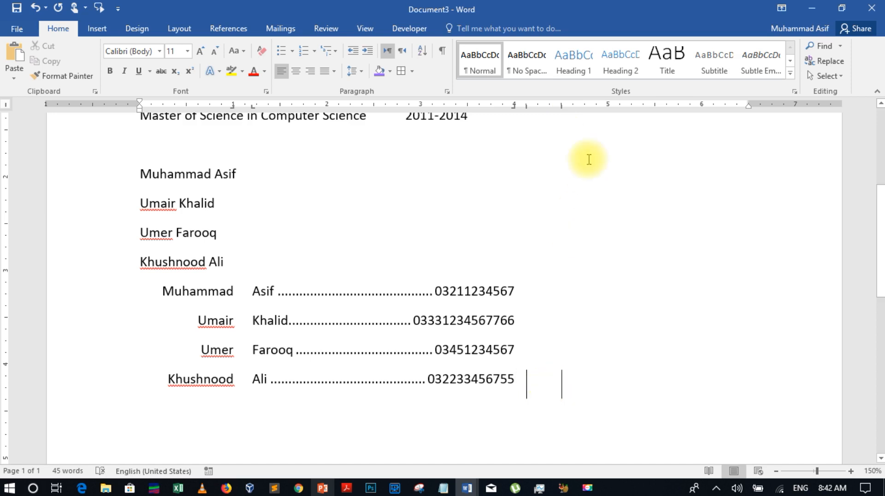
left_click(607, 107)
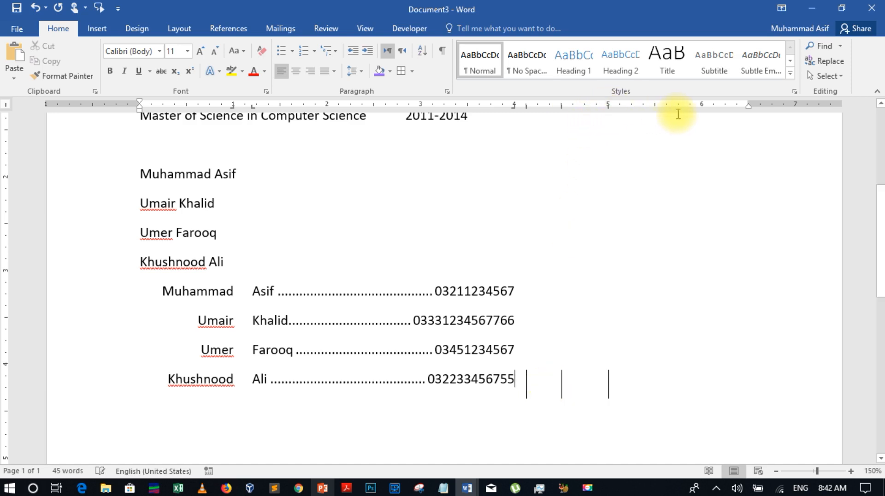
left_click(702, 107)
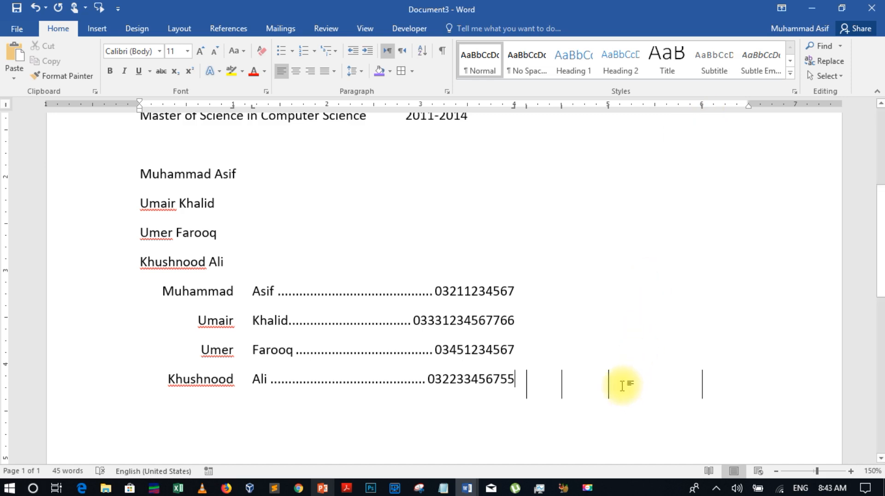
key("Tab")
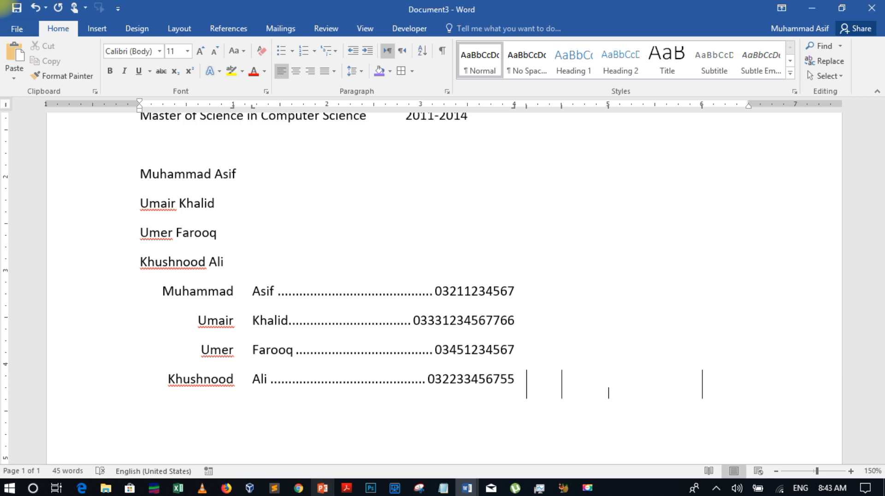
left_click(623, 385)
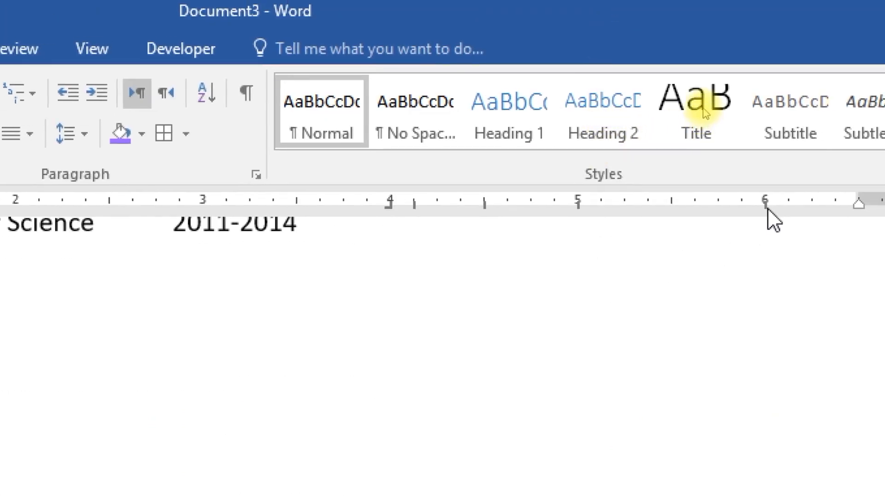
Drag the bar tab stops at 6, 5 and 4.5 inches off the ruler
left_click_drag(766, 206, 765, 253)
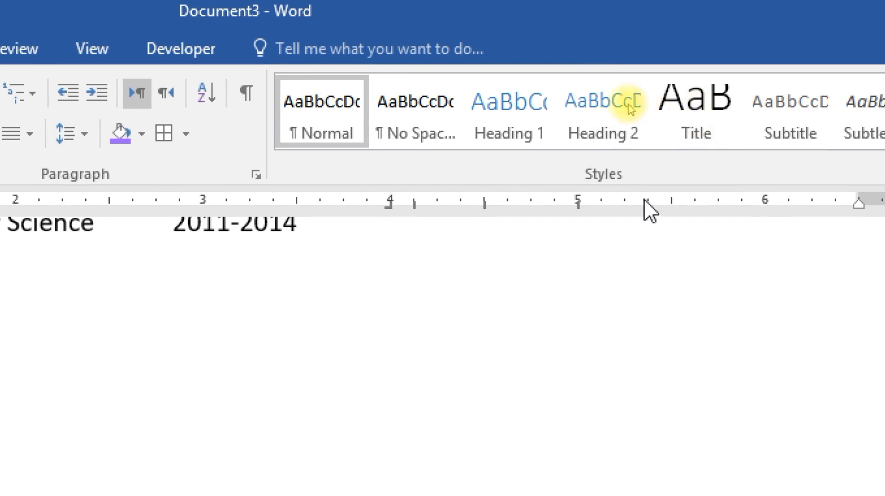
left_click_drag(579, 203, 579, 272)
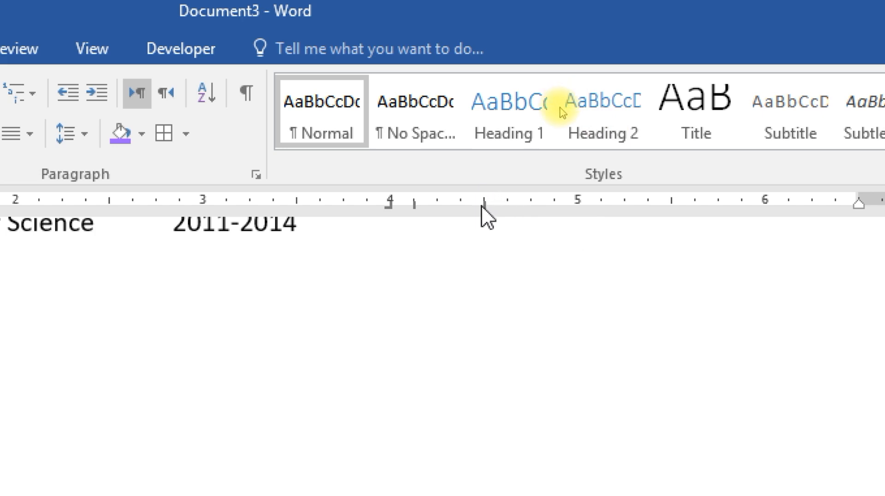
left_click_drag(484, 206, 484, 253)
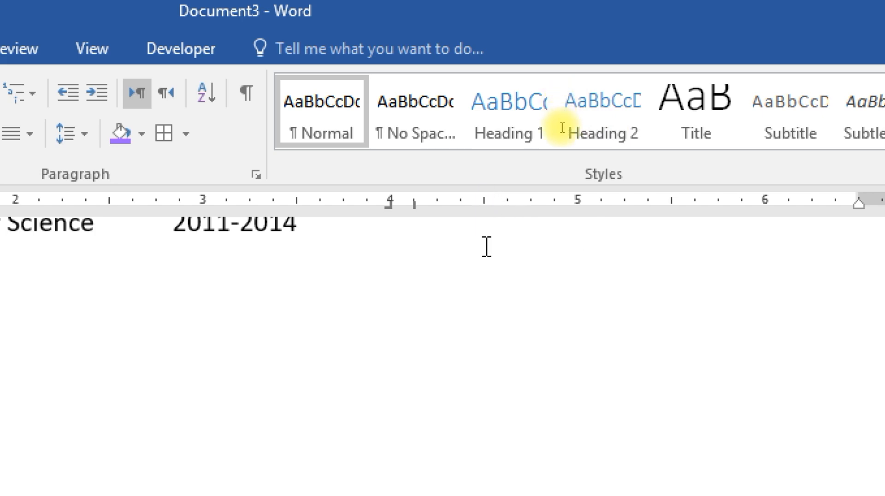
left_click(483, 211)
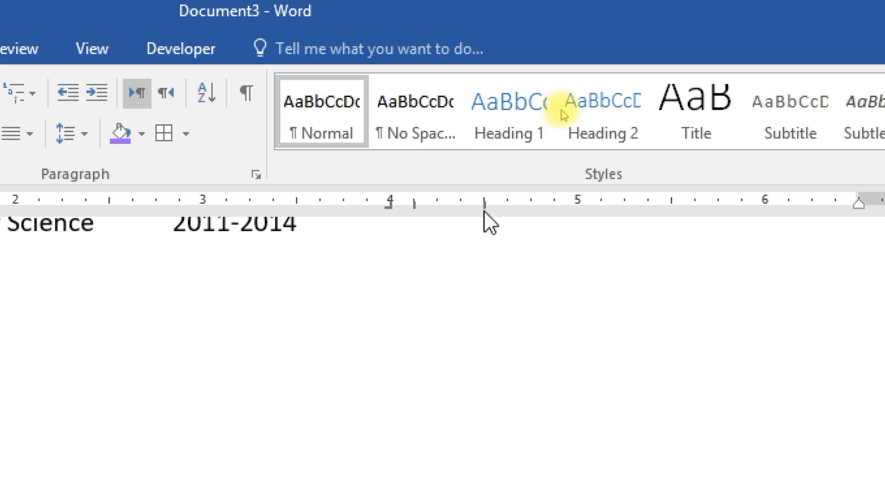
left_click_drag(484, 208, 485, 244)
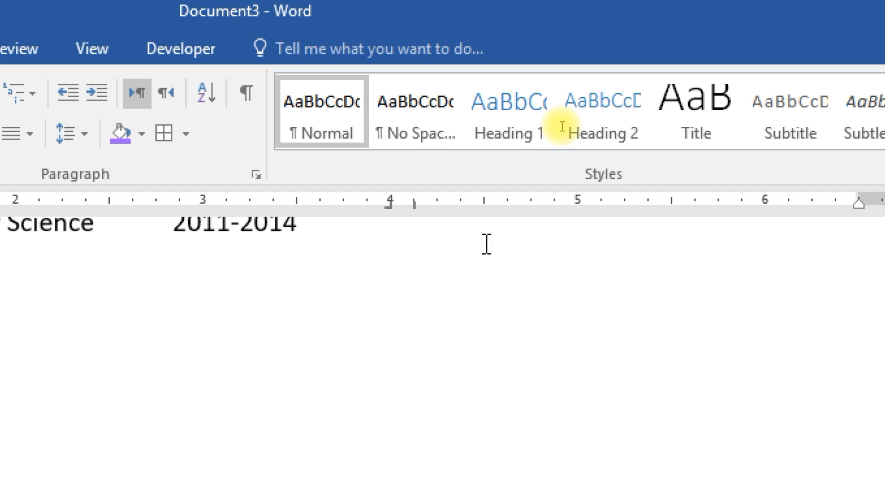